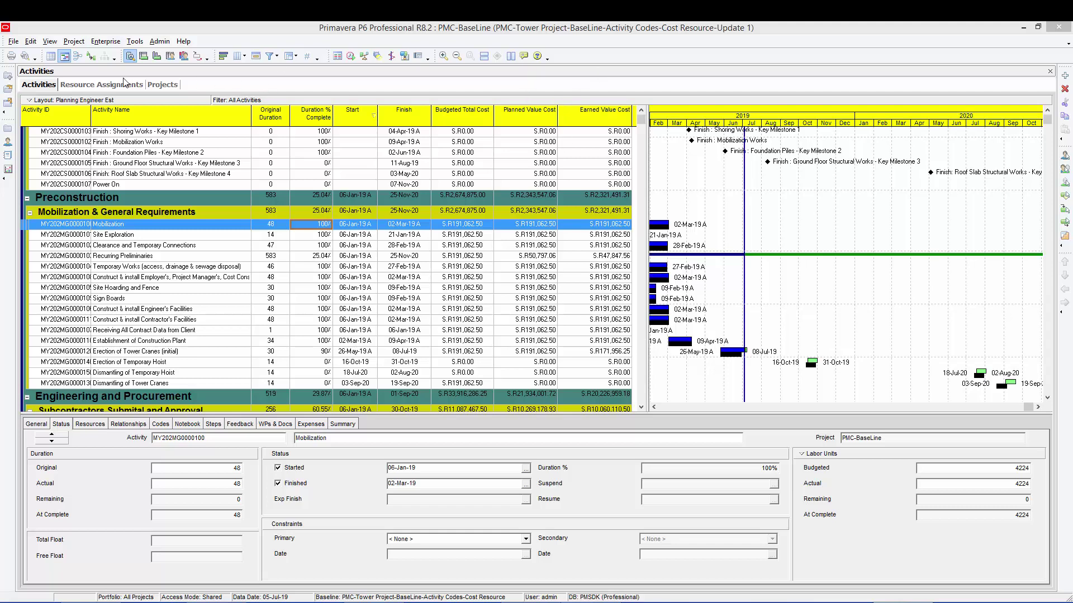
# Step: Show the Resource Assignments list from the top, with its weekly Actual Units columns
pyautogui.click(102, 86)
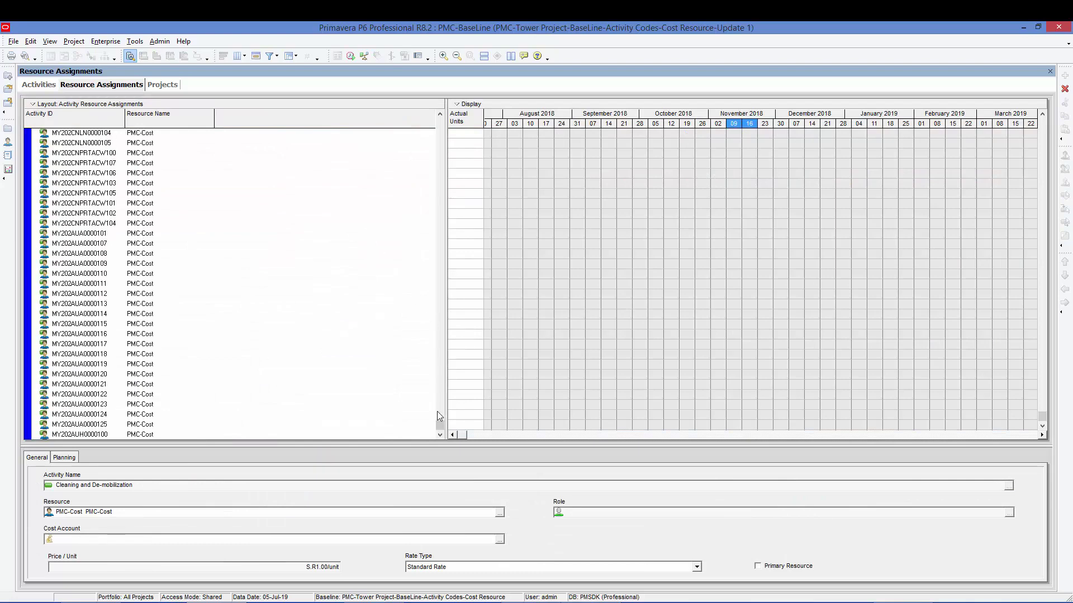
pyautogui.moveTo(443, 425); pyautogui.dragTo(441, 115)
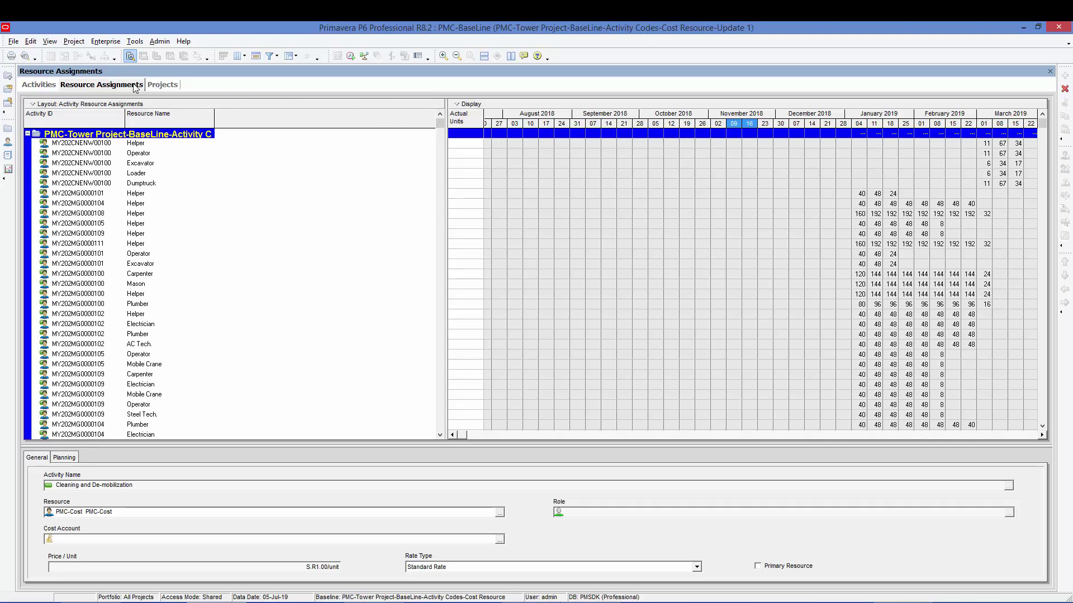
pyautogui.click(161, 85)
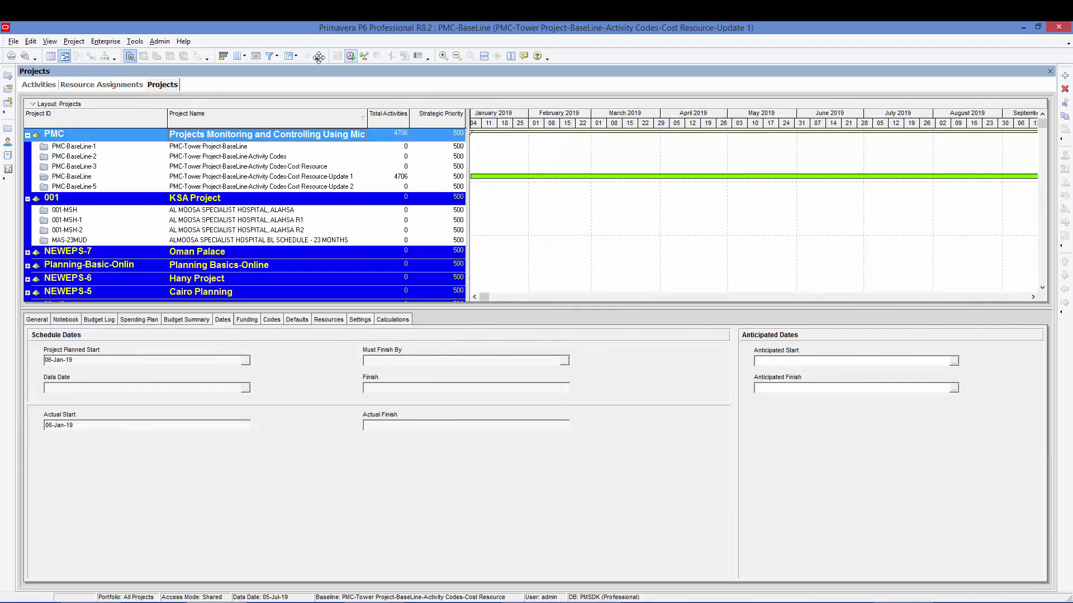
pyautogui.click(349, 59)
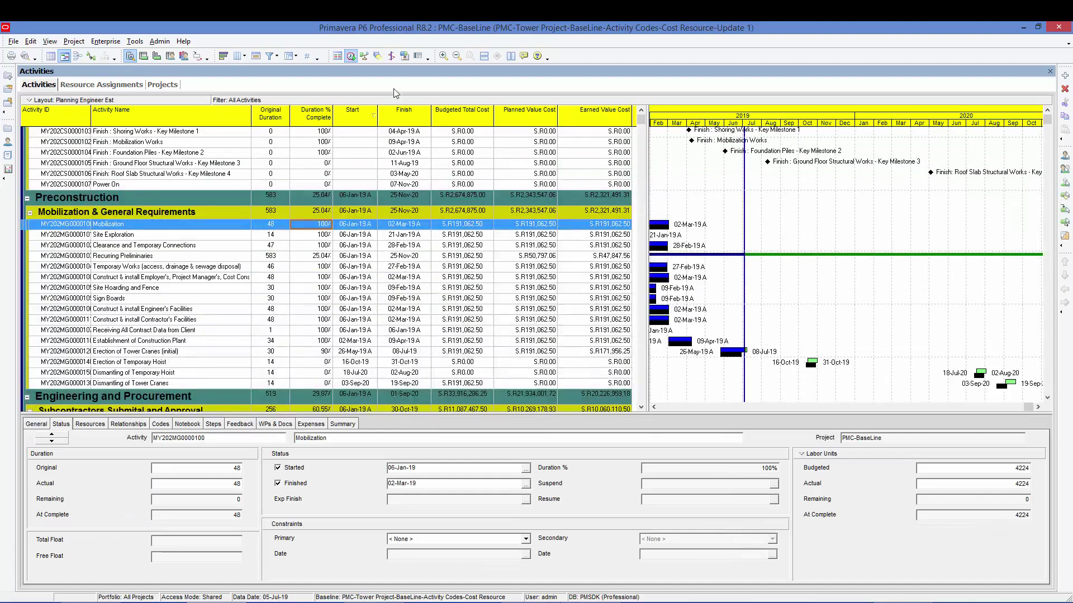
pyautogui.click(349, 57)
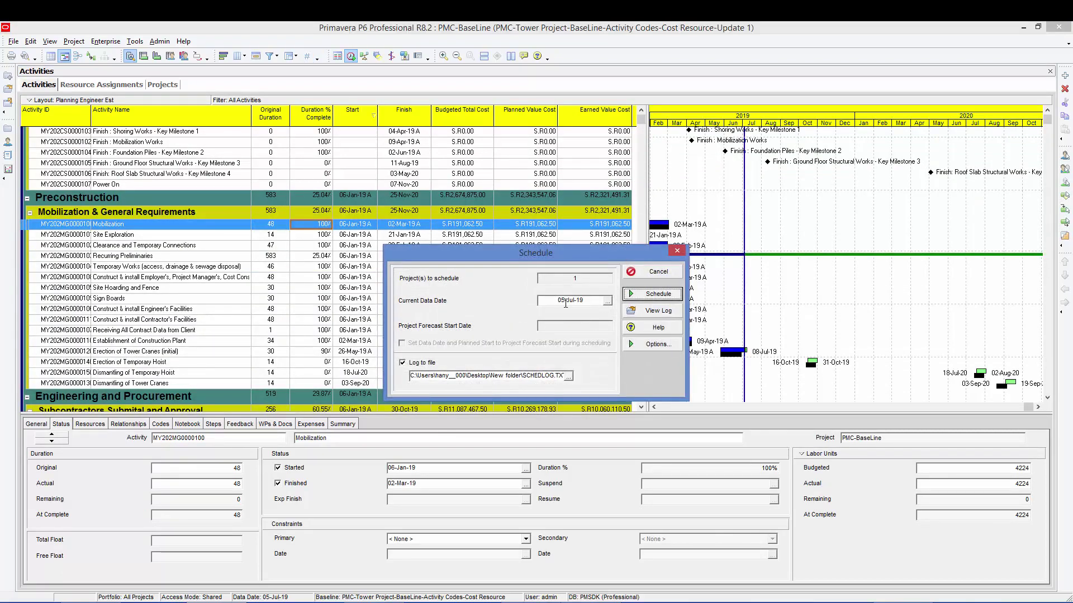
pyautogui.click(652, 272)
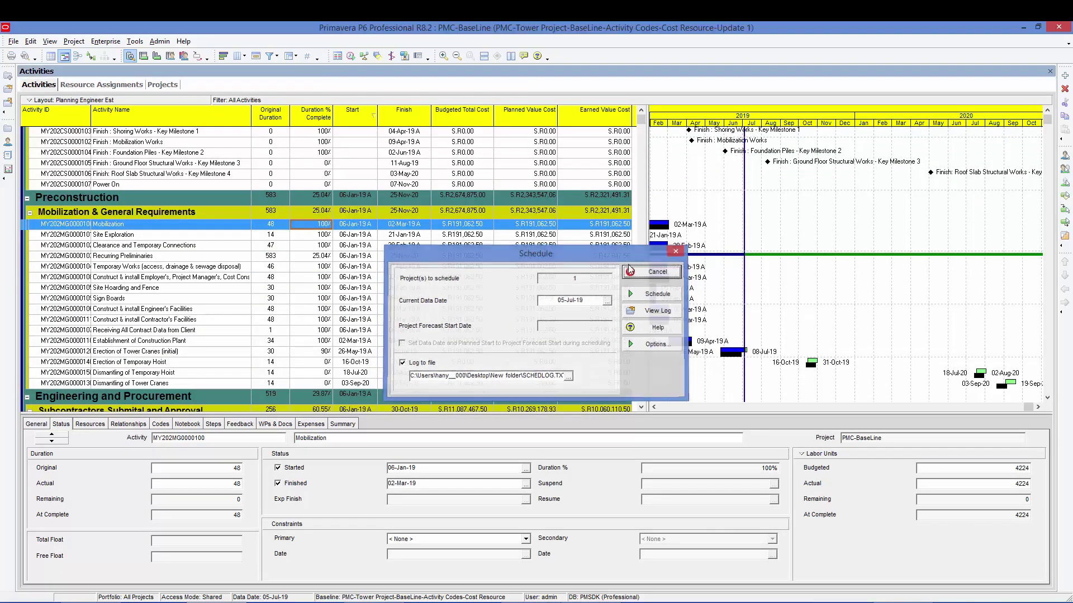
pyautogui.click(127, 85)
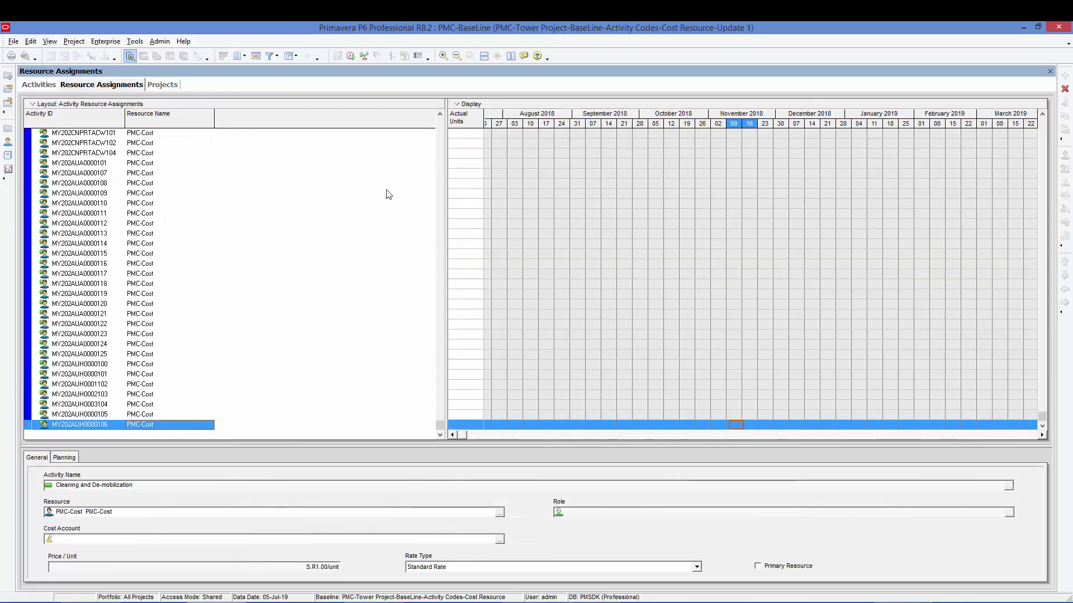
# Step: Copy all resource assignments with their weekly actual units and switch to Excel
pyautogui.moveTo(441, 426); pyautogui.dragTo(440, 122)
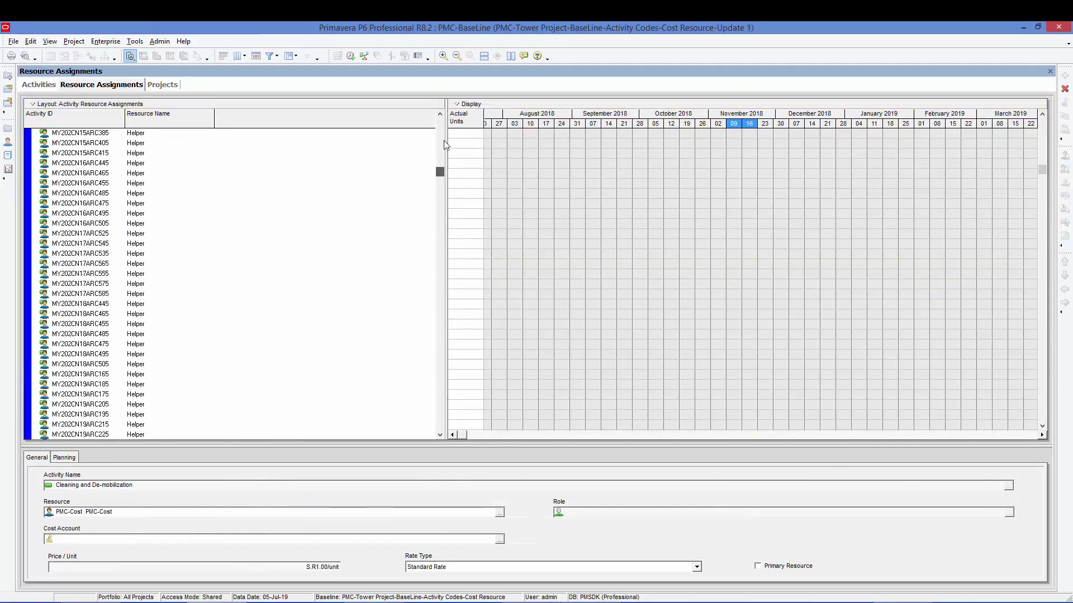
pyautogui.click(144, 144)
pyautogui.moveTo(440, 121); pyautogui.dragTo(443, 437)
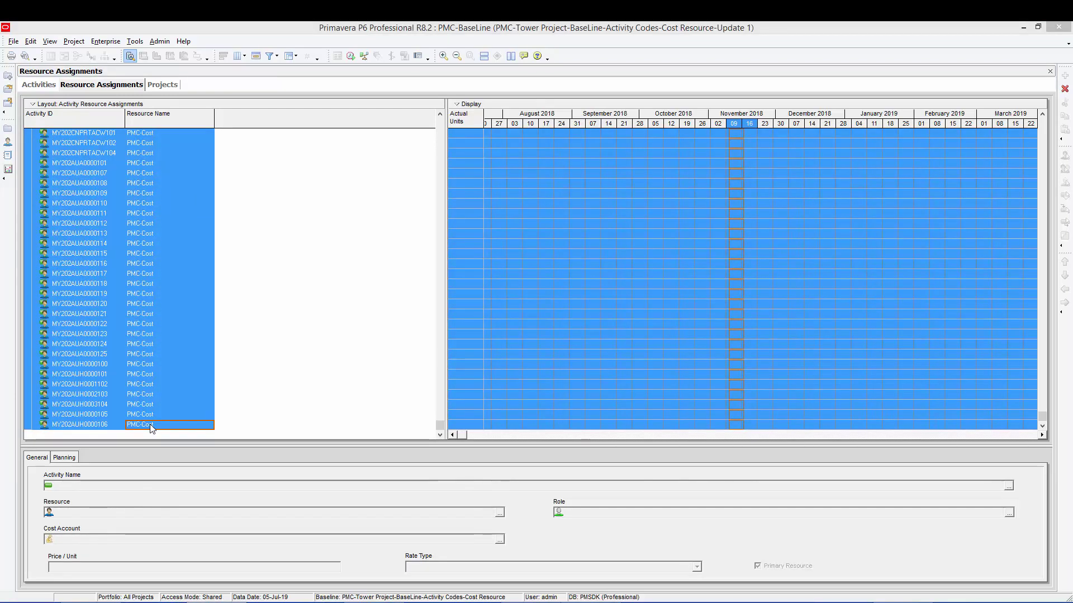
pyautogui.rightClick(138, 328)
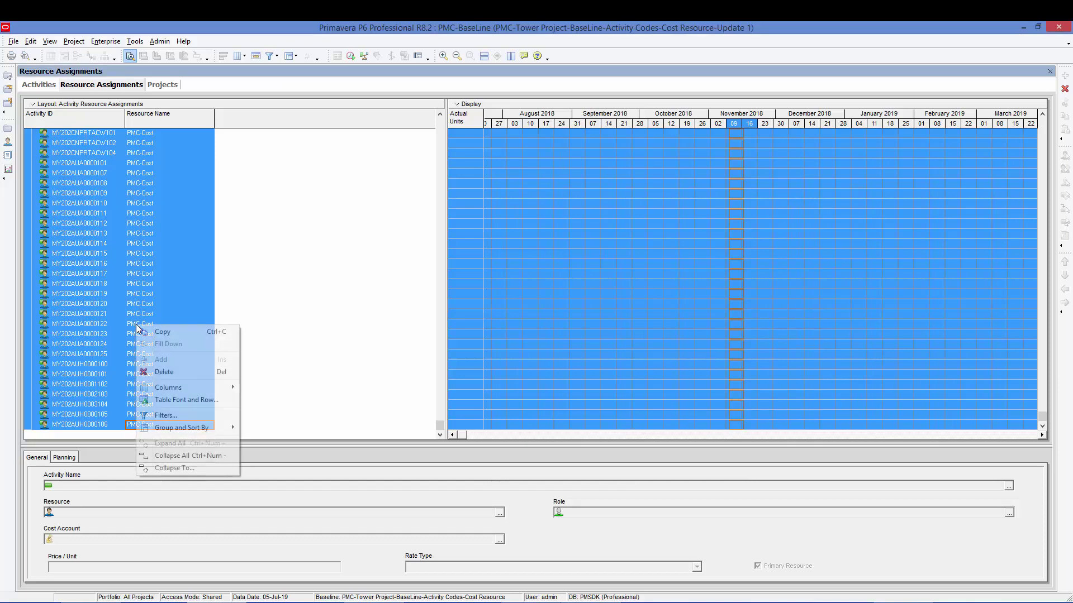
pyautogui.click(148, 334)
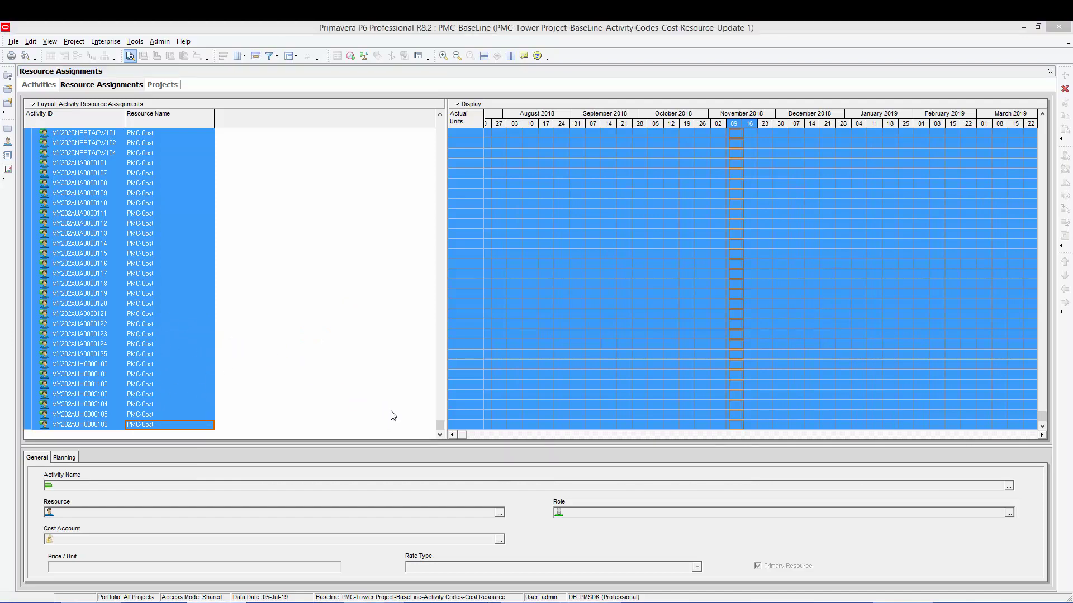
pyautogui.hotkey('alt', 'Tab')
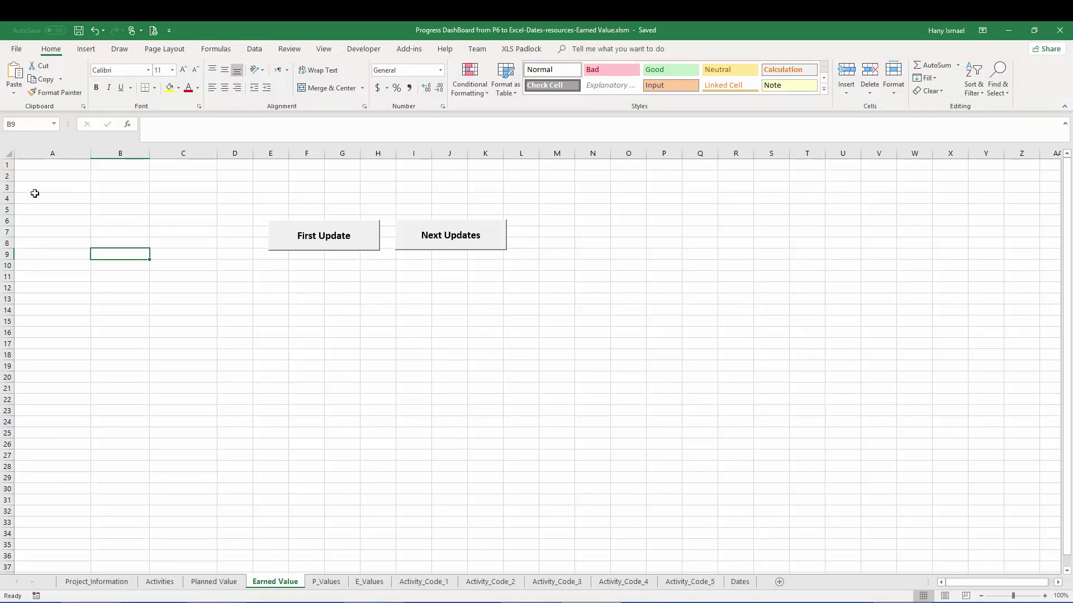
# Step: Paste the copied P6 assignments at cell A1 of the Earned Value sheet
pyautogui.click(28, 165)
pyautogui.rightClick(28, 165)
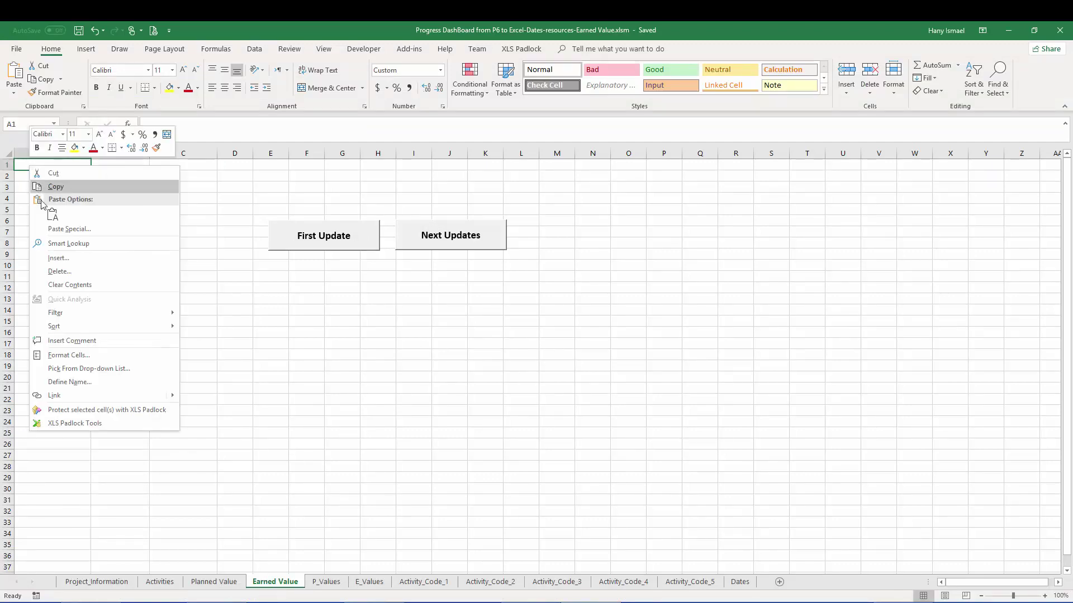
pyautogui.click(50, 216)
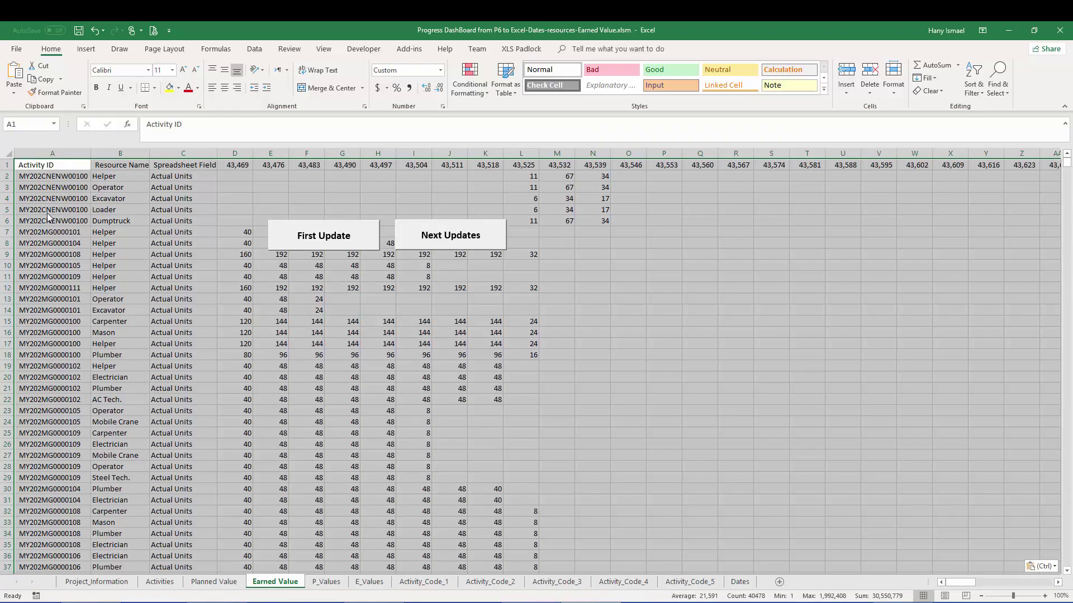
# Step: Format row 1's week headings as 14-Mar-12 style dates, e.g. 04-Jan-19
pyautogui.rightClick(6, 165)
pyautogui.click(56, 282)
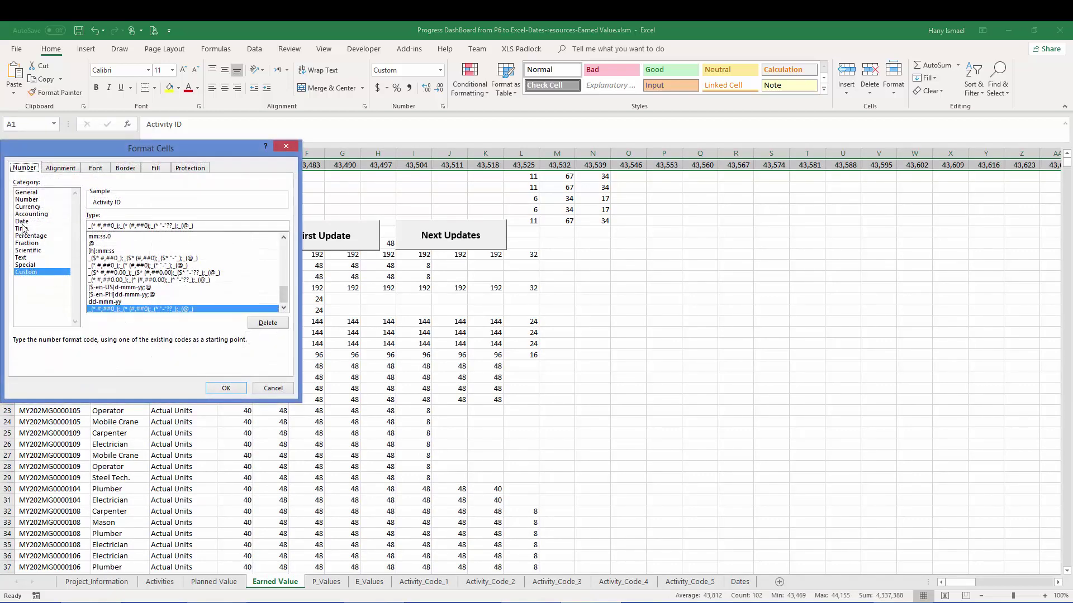
pyautogui.click(23, 221)
pyautogui.click(125, 272)
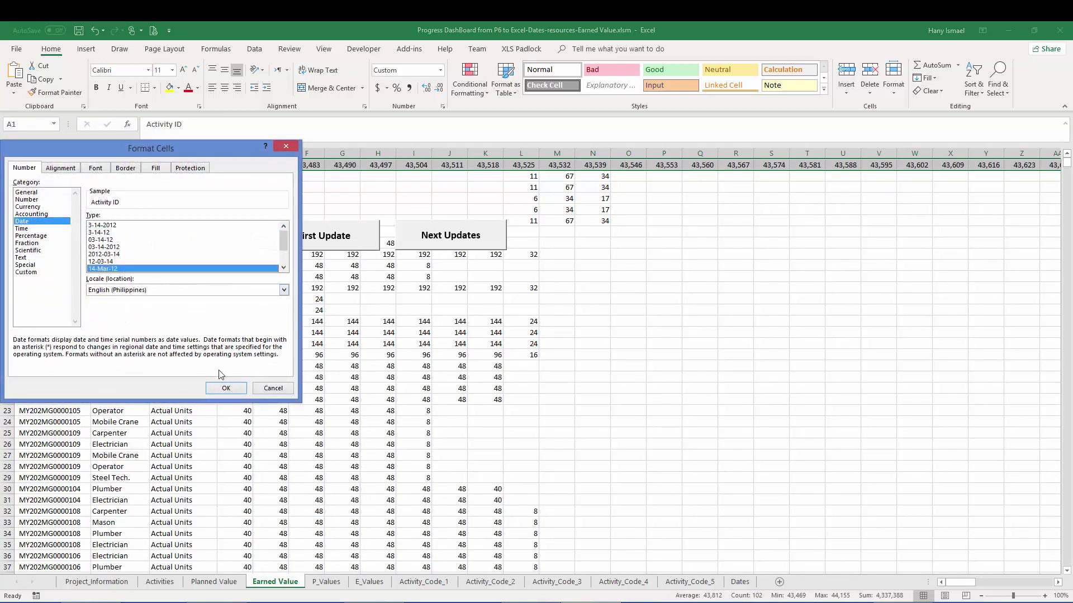
pyautogui.click(226, 388)
pyautogui.click(541, 275)
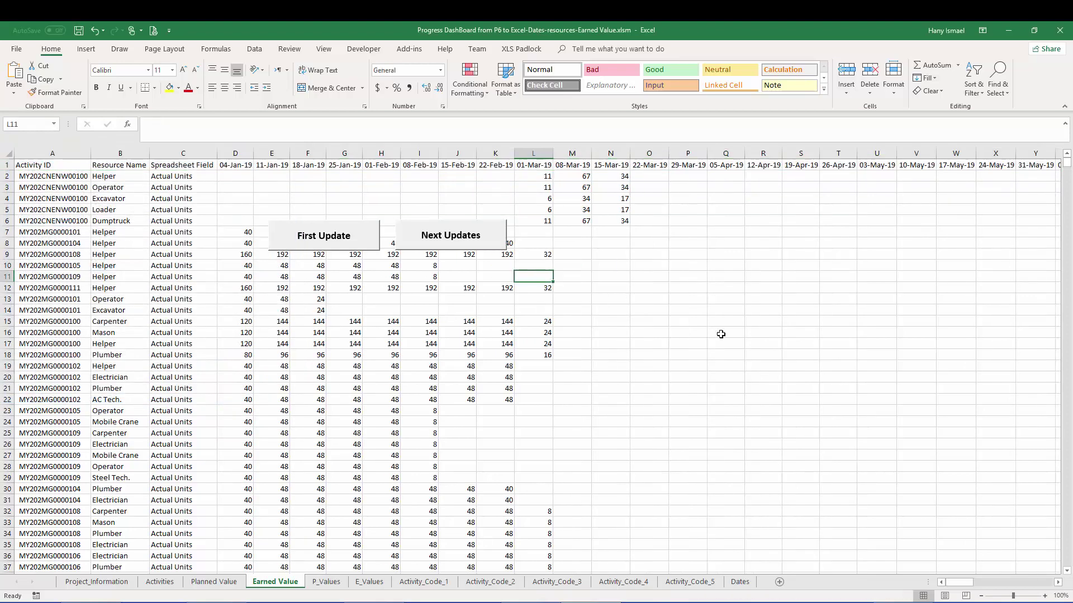
pyautogui.moveTo(952, 582)
pyautogui.mouseDown()
pyautogui.moveTo(982, 576)
pyautogui.moveTo(948, 577)
pyautogui.mouseUp()
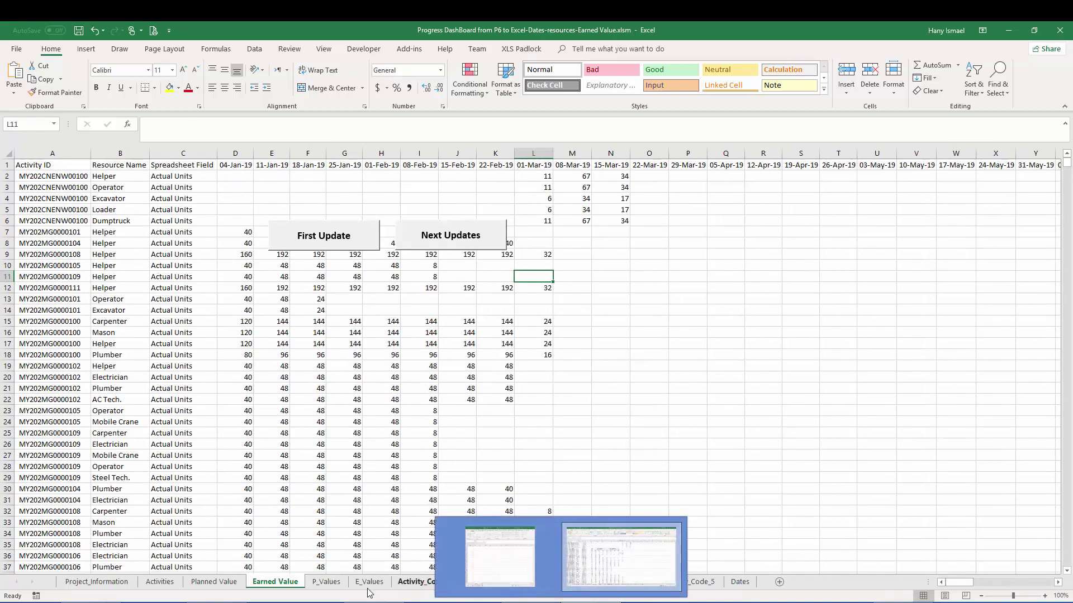
pyautogui.click(216, 558)
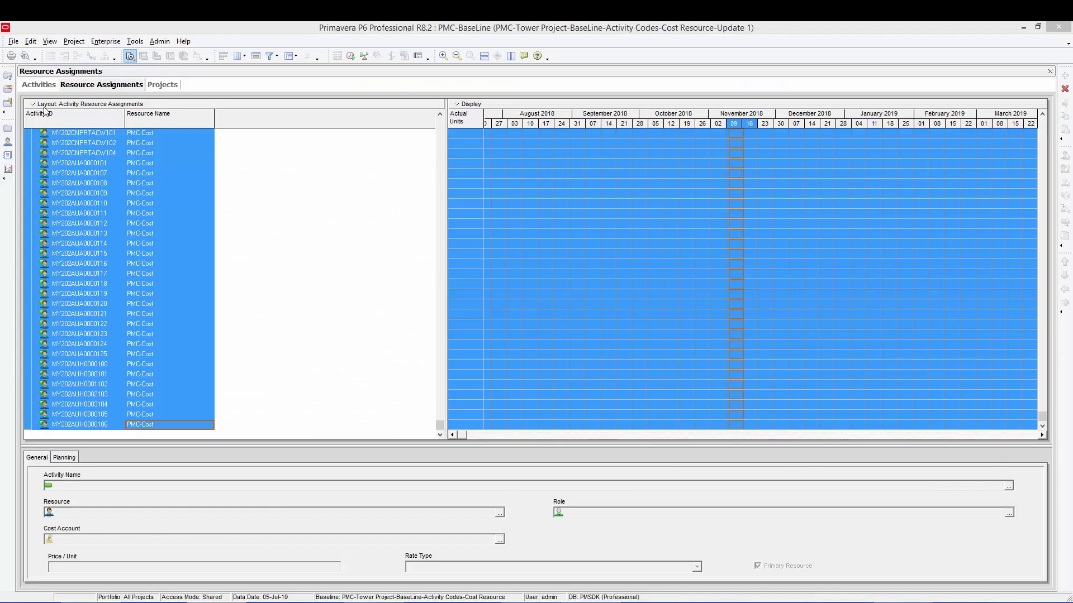
pyautogui.click(40, 85)
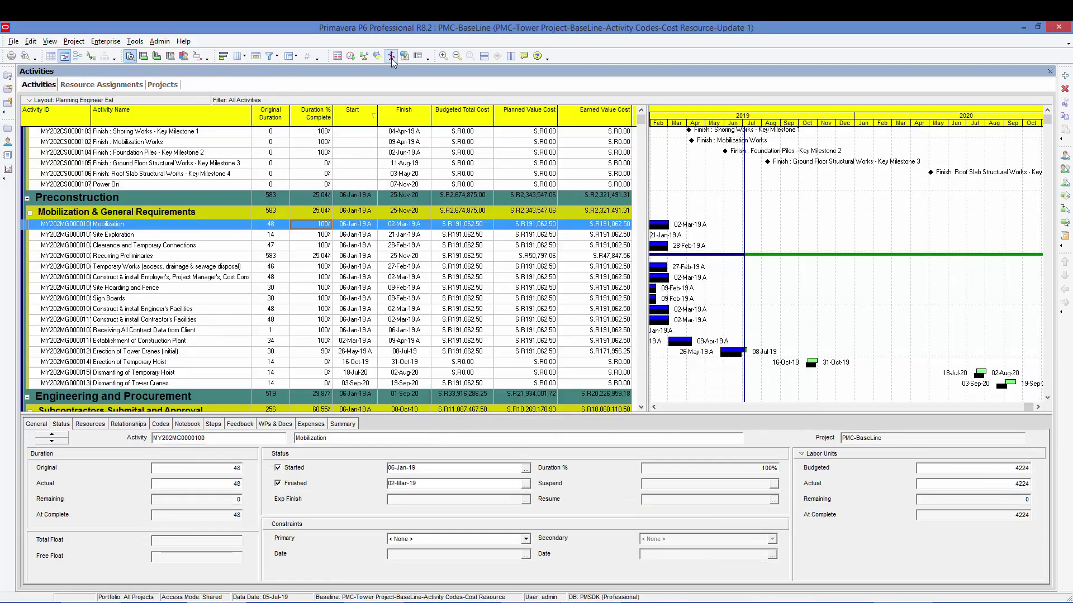
pyautogui.click(350, 56)
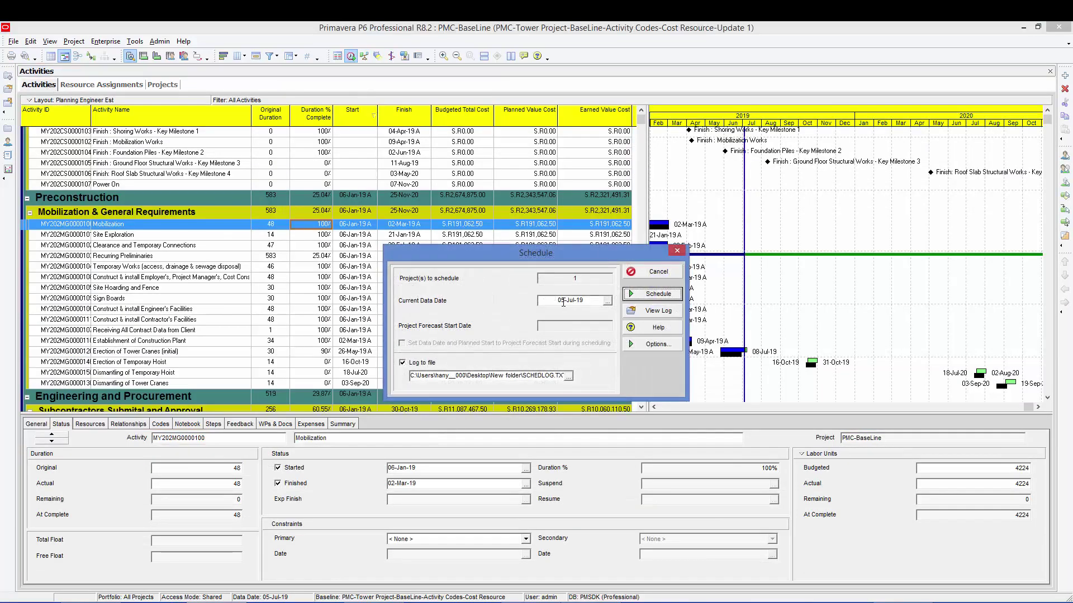
pyautogui.click(651, 293)
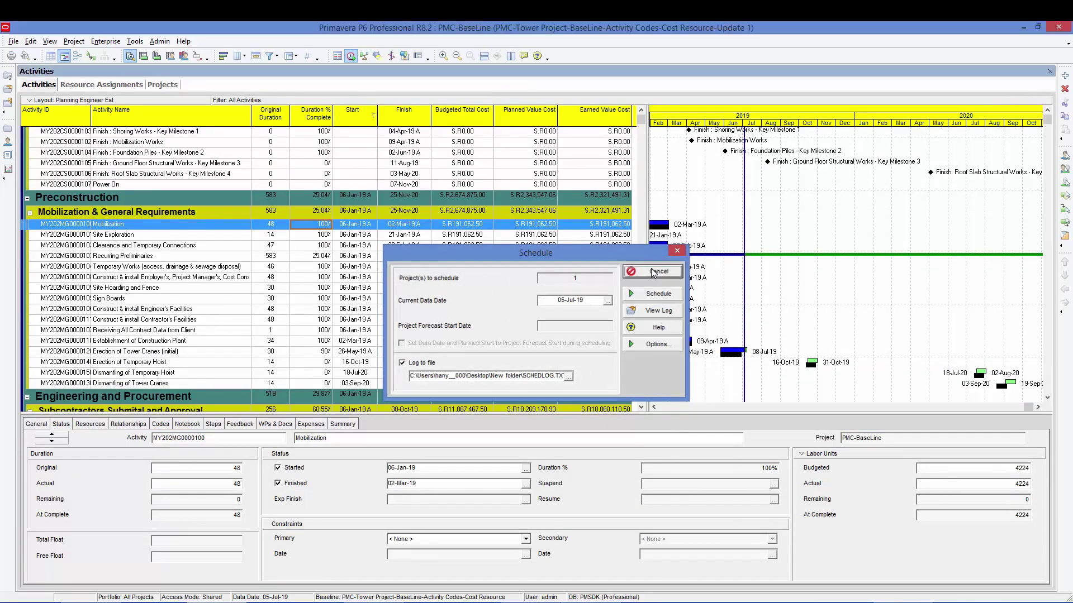
pyautogui.click(602, 600)
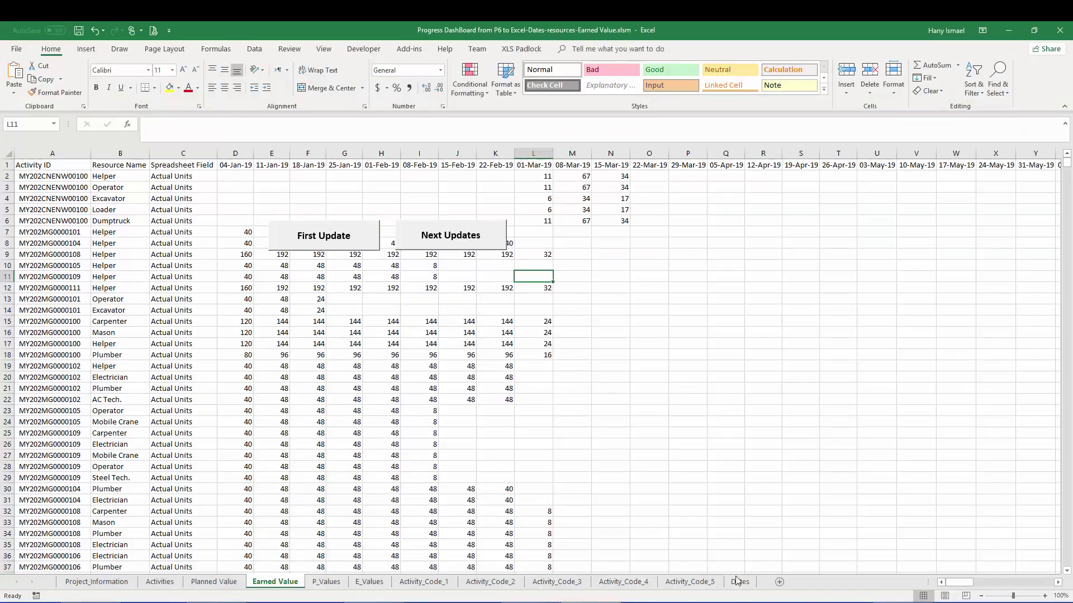
# Step: Delete week columns AE through CX, everything after 05-Jul-19
pyautogui.moveTo(963, 581); pyautogui.dragTo(979, 592)
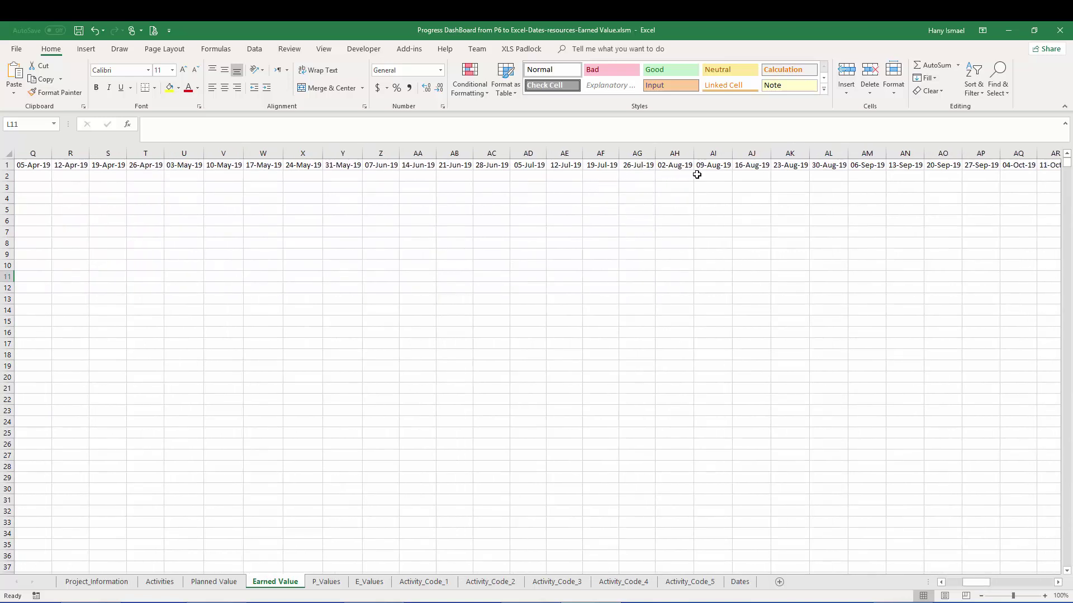
pyautogui.click(569, 152)
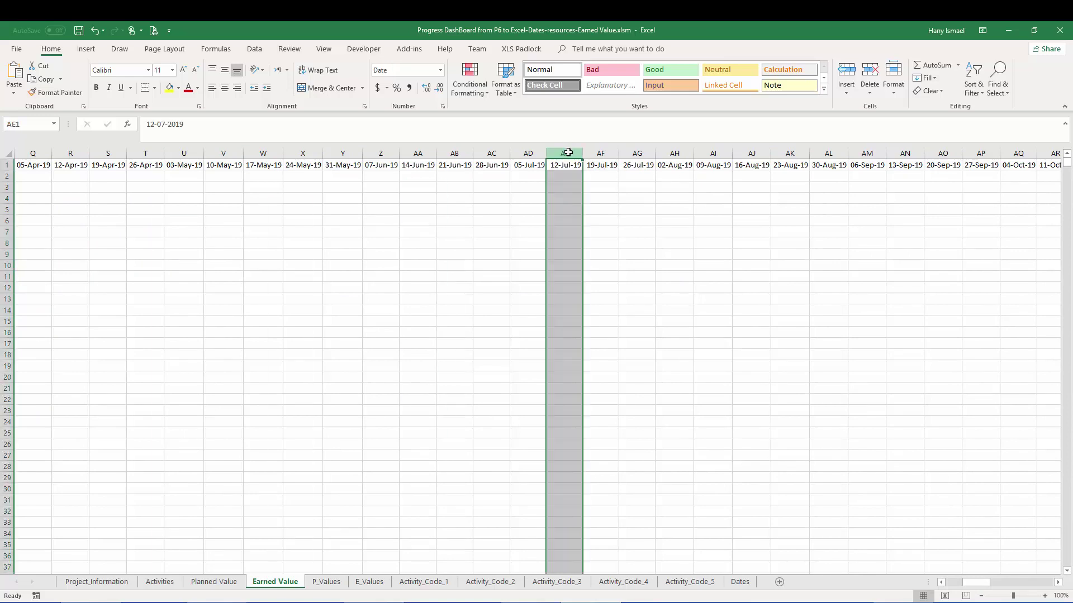
pyautogui.click(527, 152)
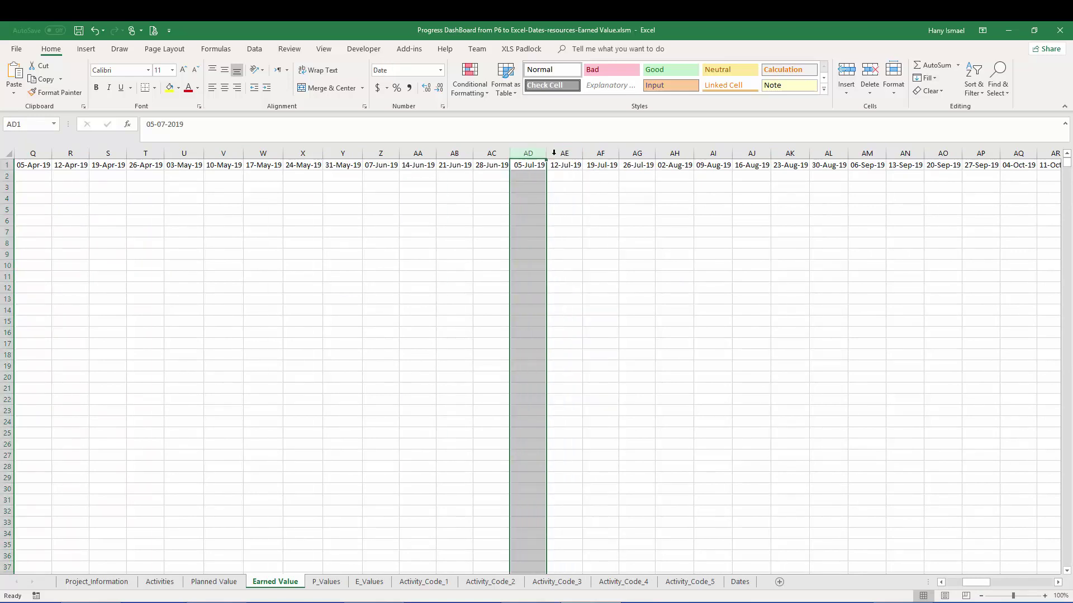
pyautogui.moveTo(562, 152); pyautogui.dragTo(971, 162)
pyautogui.rightClick(970, 159)
pyautogui.click(994, 247)
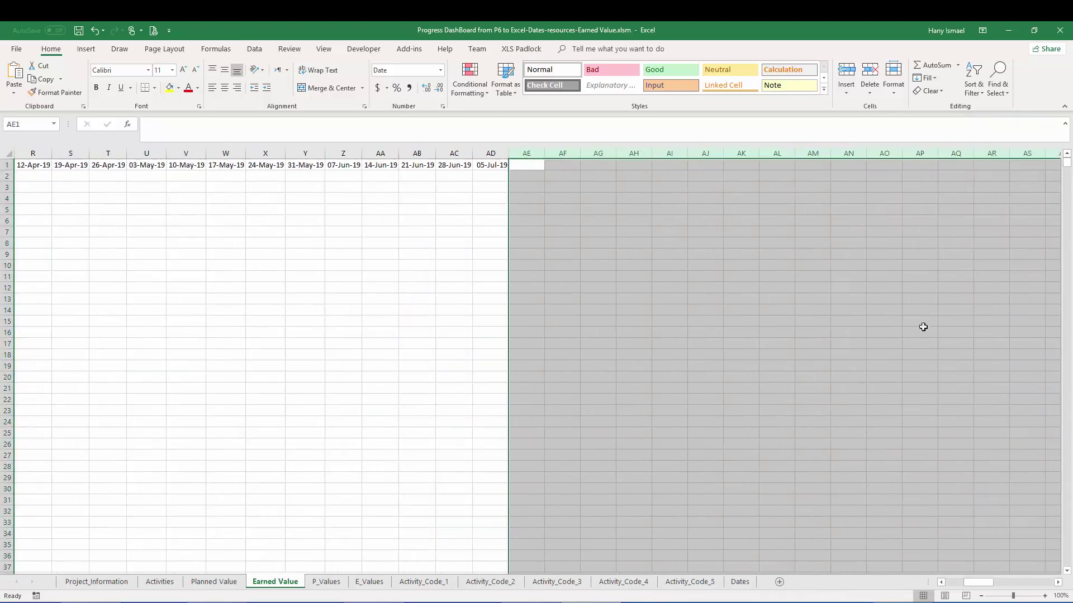
pyautogui.moveTo(979, 588); pyautogui.dragTo(949, 586)
pyautogui.click(699, 449)
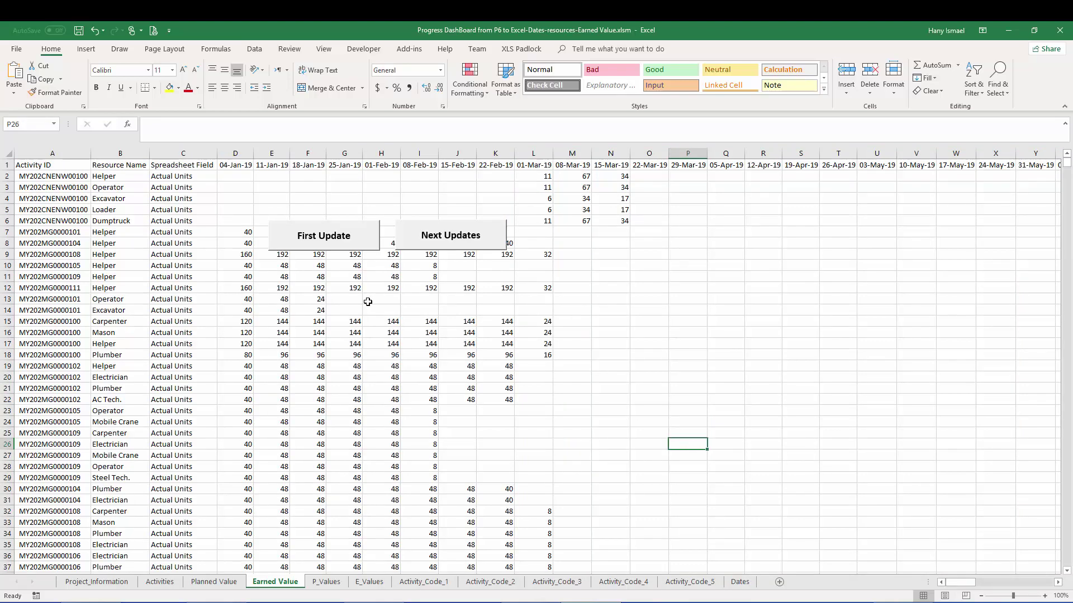
# Step: Run the First Update macro and let it finish clearing the weekly units
pyautogui.click(329, 246)
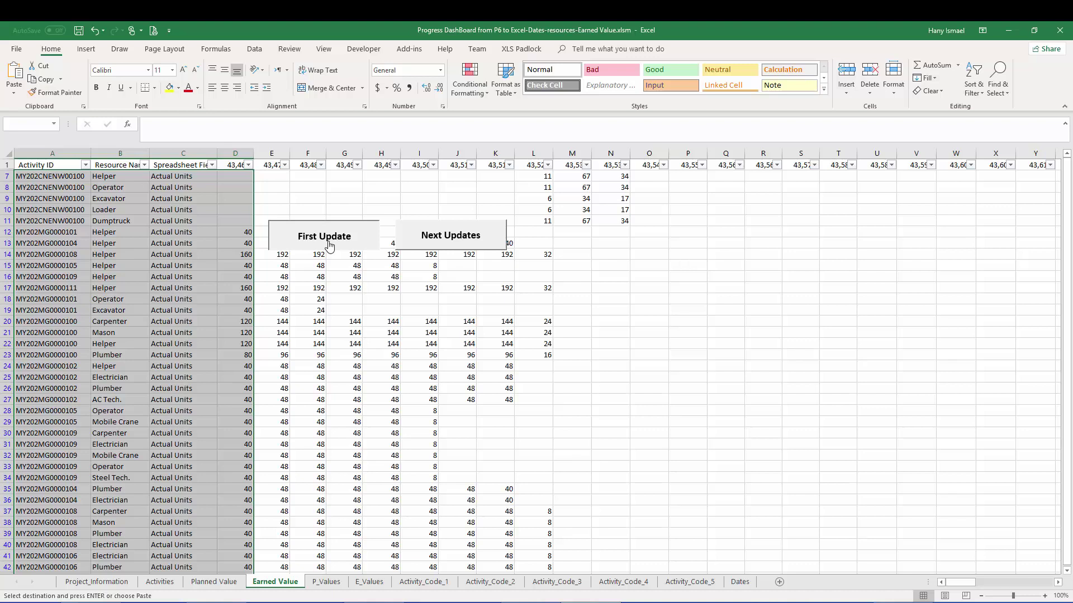
pyautogui.click(329, 244)
pyautogui.click(358, 410)
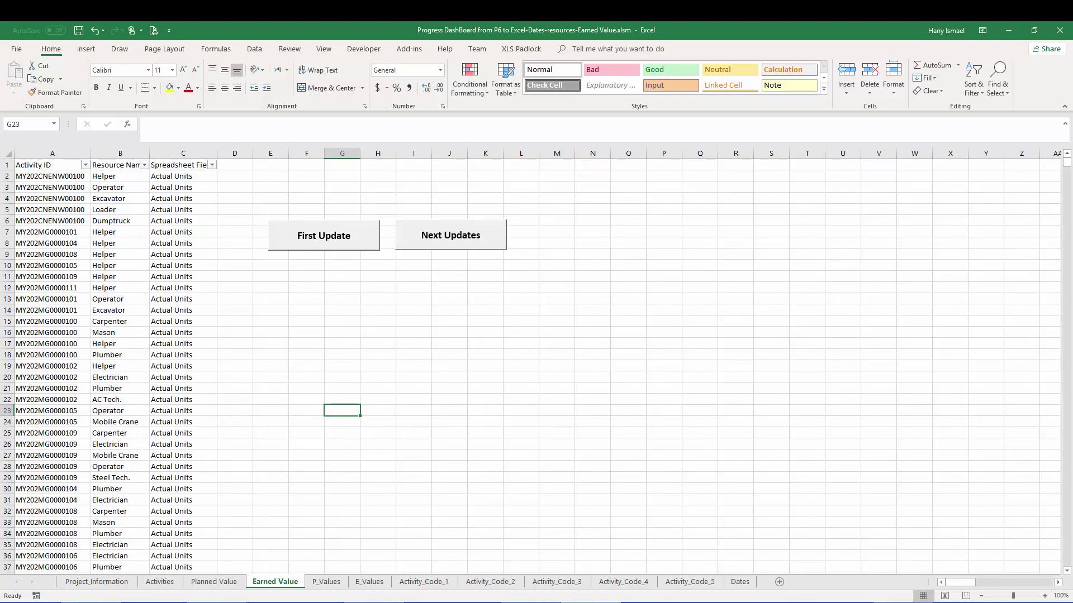
# Step: On E_Values, re-enter the Date_ID VLOOKUP in F40 and fill it down to F51
pyautogui.click(370, 582)
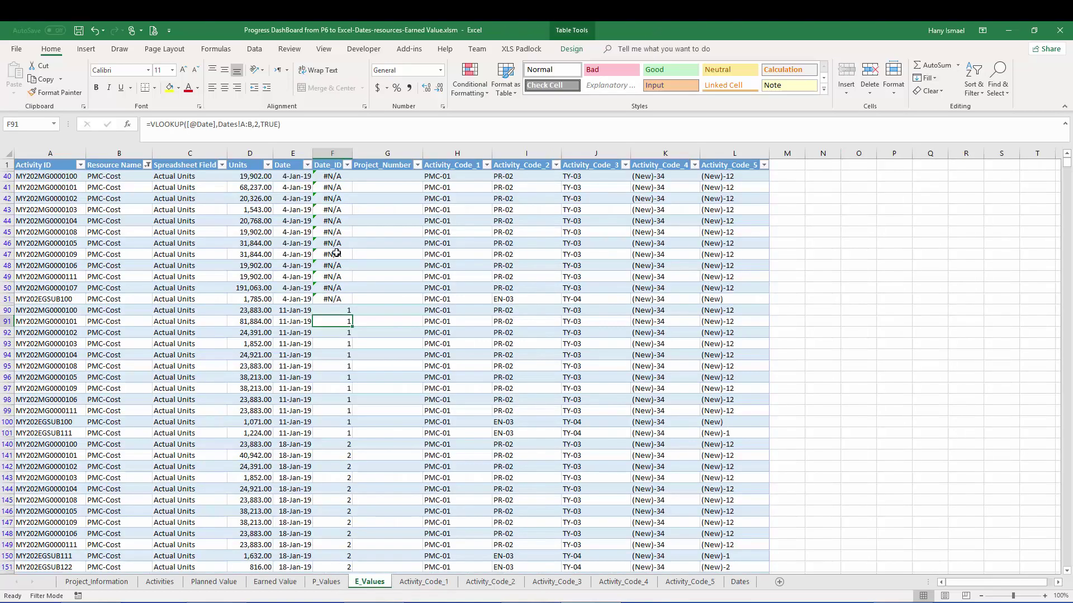
pyautogui.click(299, 190)
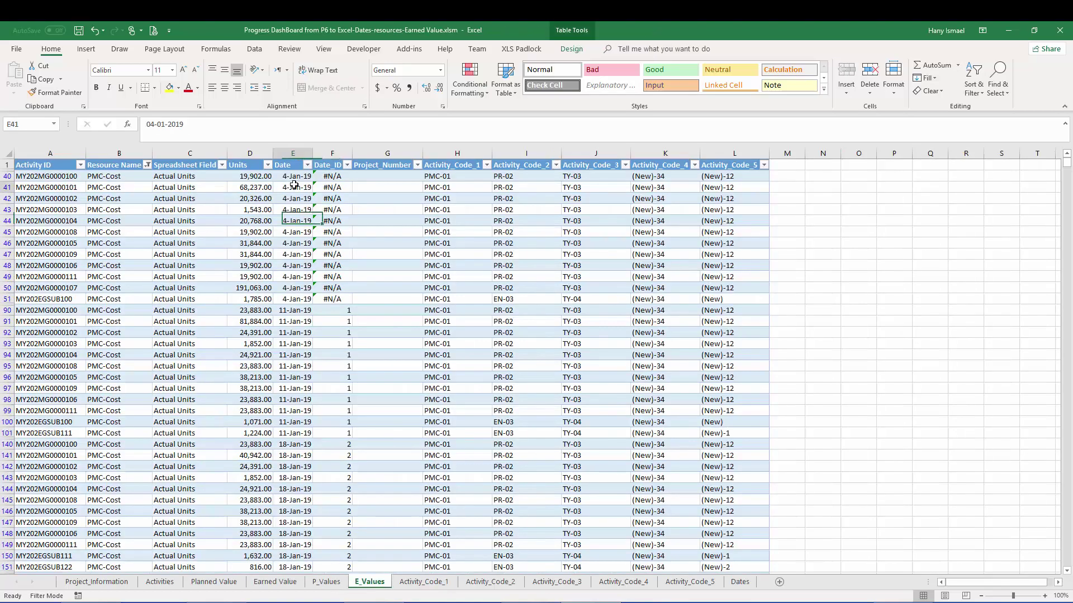
pyautogui.click(329, 178)
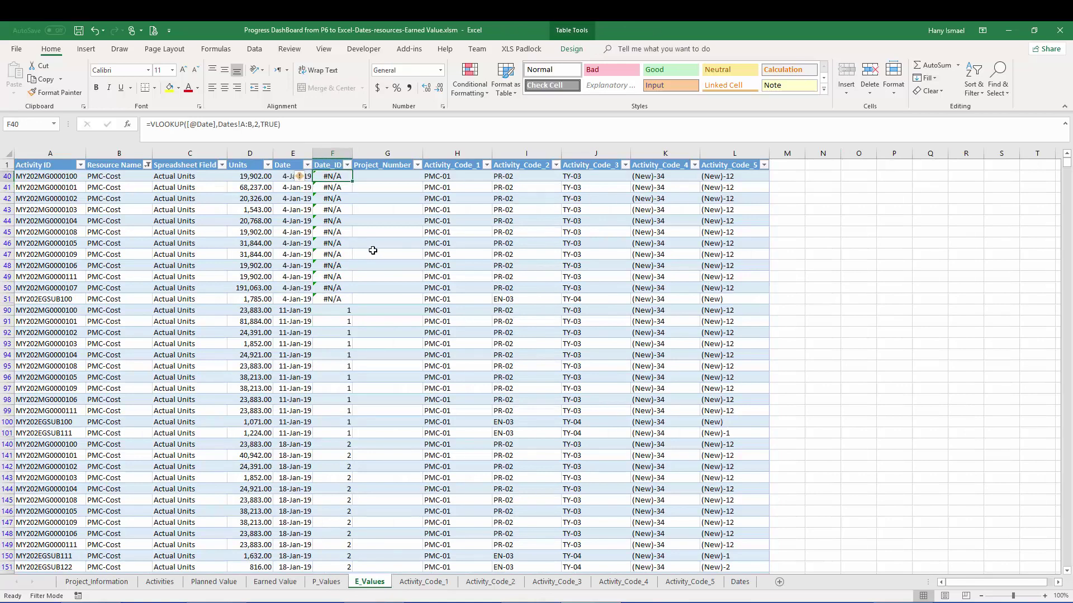
pyautogui.press('F2')
pyautogui.press('Return')
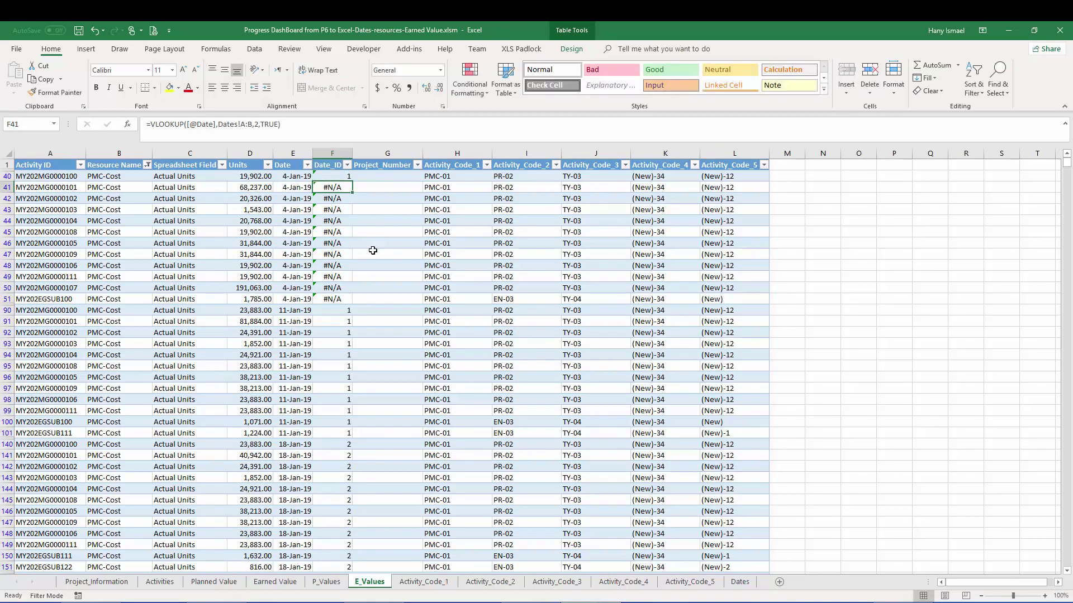
pyautogui.click(330, 178)
pyautogui.moveTo(353, 181); pyautogui.dragTo(348, 306)
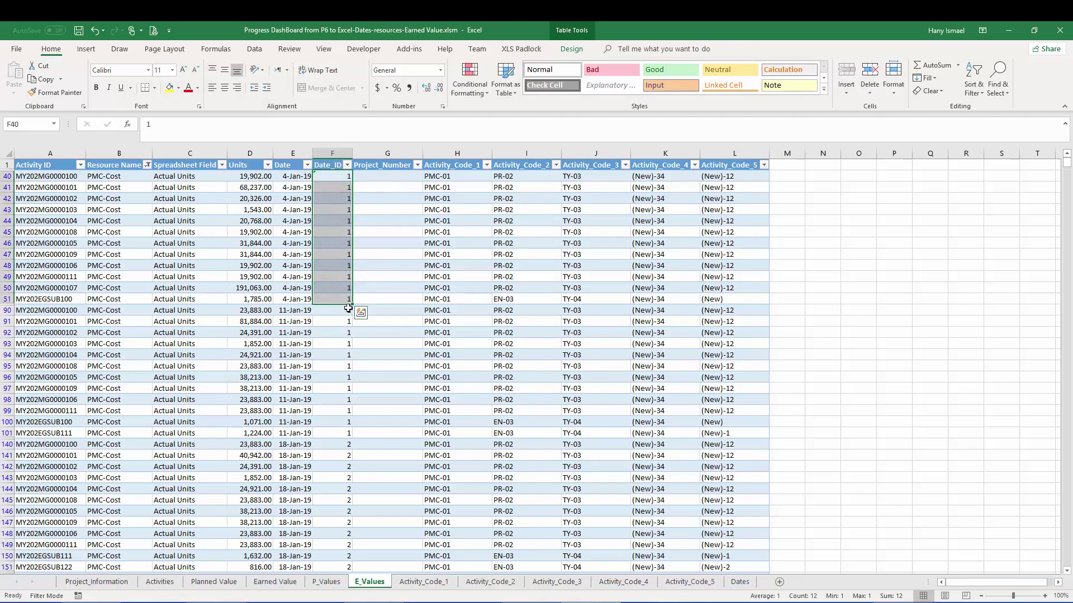
pyautogui.scroll(-5, 348, 308)
pyautogui.scroll(5, 348, 308)
pyautogui.click(348, 289)
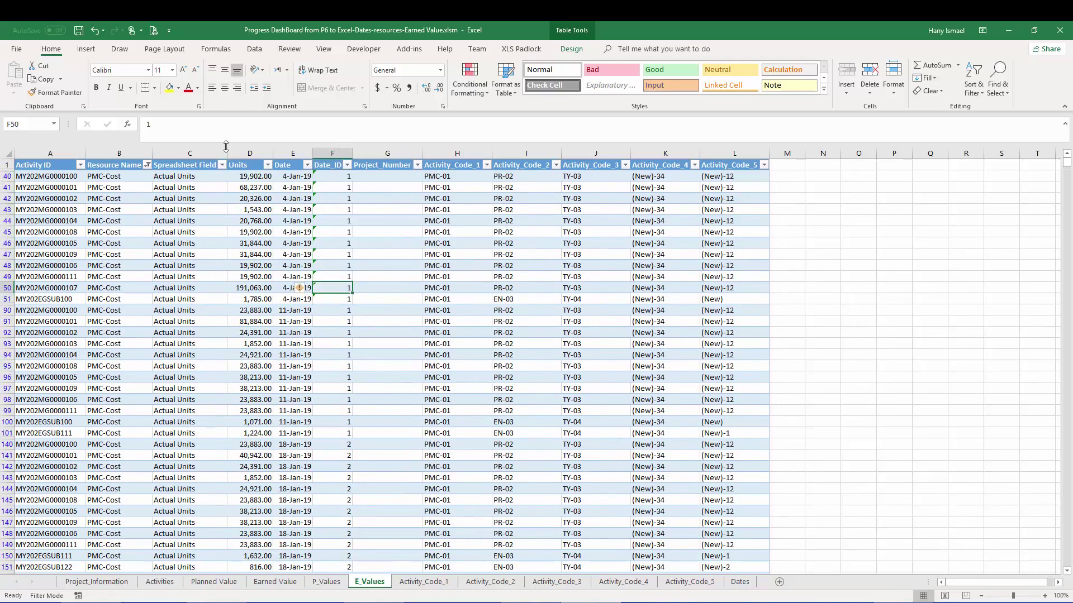
# Step: Clear the table filter, then re-enter F2's Date_ID formula and fill it down the column
pyautogui.click(254, 49)
pyautogui.click(388, 66)
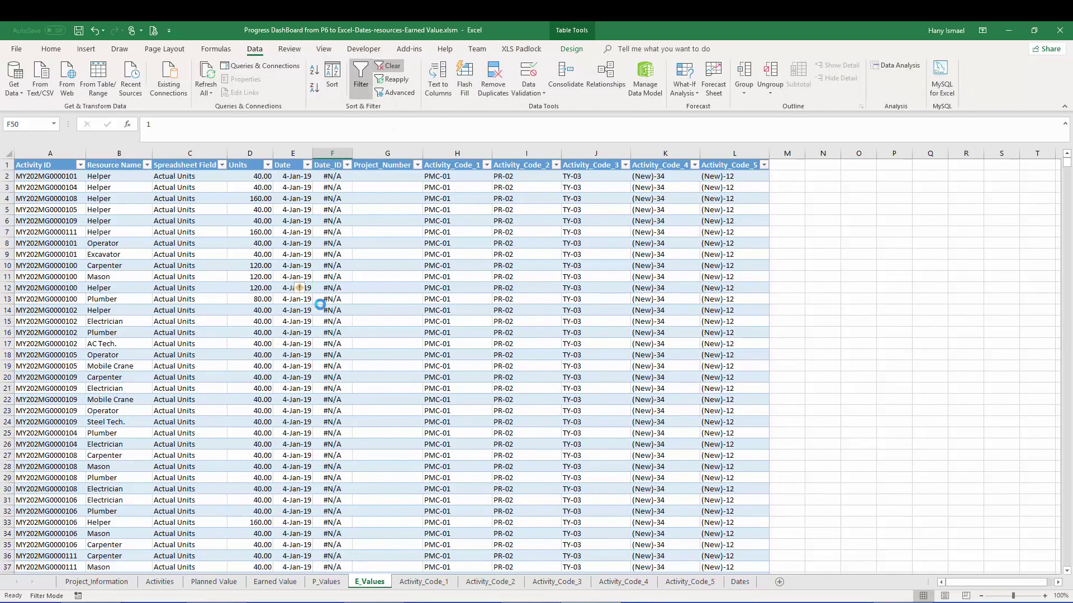
pyautogui.click(331, 176)
pyautogui.press('F2')
pyautogui.press('Return')
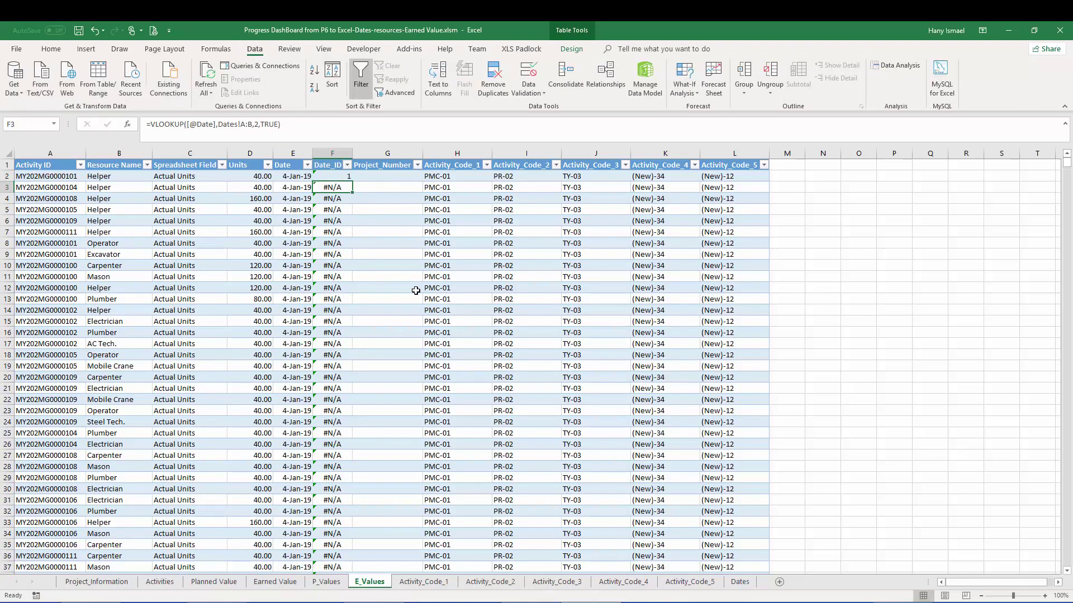
pyautogui.click(336, 176)
pyautogui.moveTo(352, 181); pyautogui.dragTo(360, 366)
pyautogui.scroll(12, 361, 319)
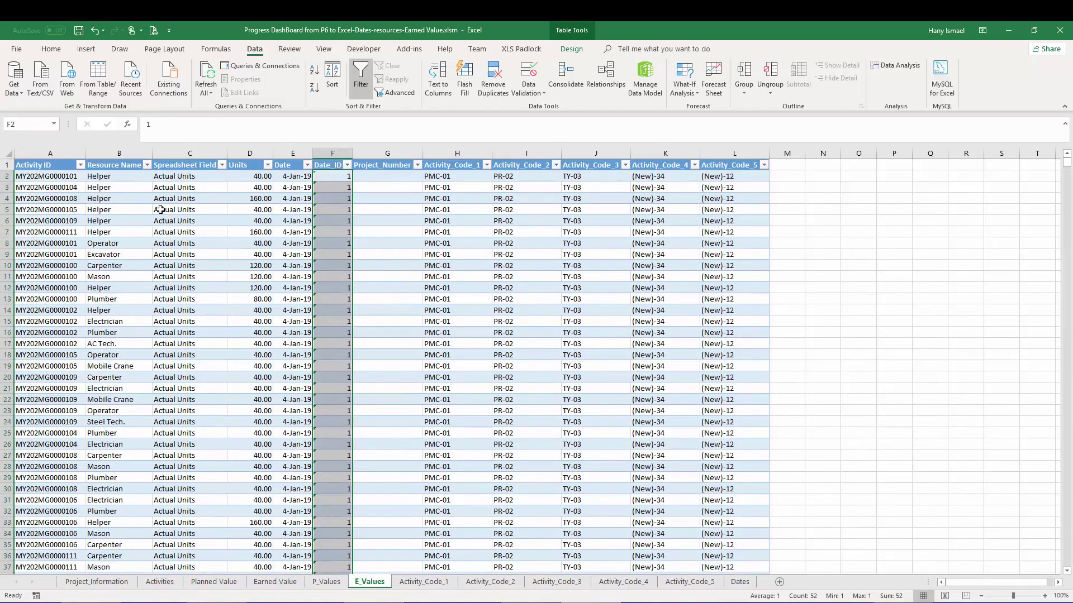
# Step: Filter the Resource Name column to show only PMC-Cost
pyautogui.click(223, 170)
pyautogui.click(222, 170)
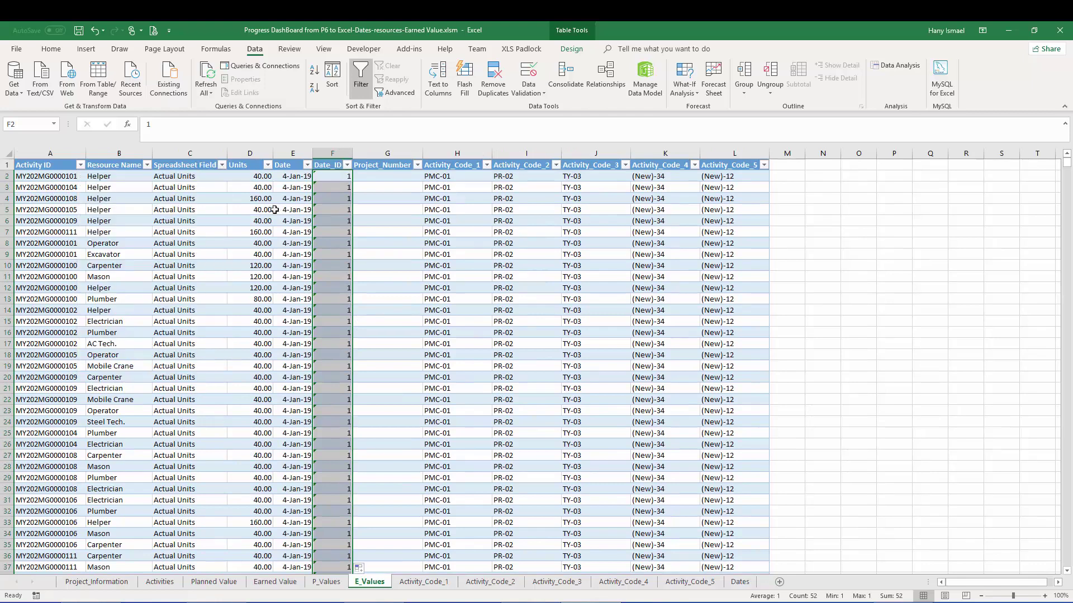
pyautogui.click(147, 165)
pyautogui.click(55, 274)
pyautogui.scroll(-1, 143, 321)
pyautogui.scroll(-3, 144, 321)
pyautogui.click(37, 314)
pyautogui.click(80, 377)
# Step: Check the Units column sum of 26,162,604, then switch to Primavera P6
pyautogui.click(212, 332)
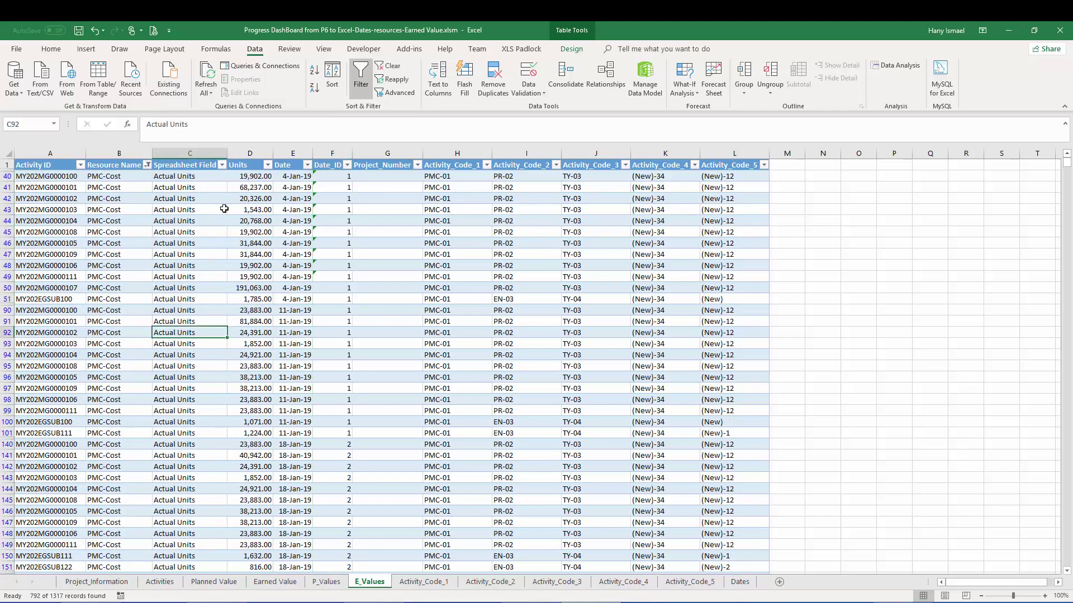
pyautogui.click(250, 153)
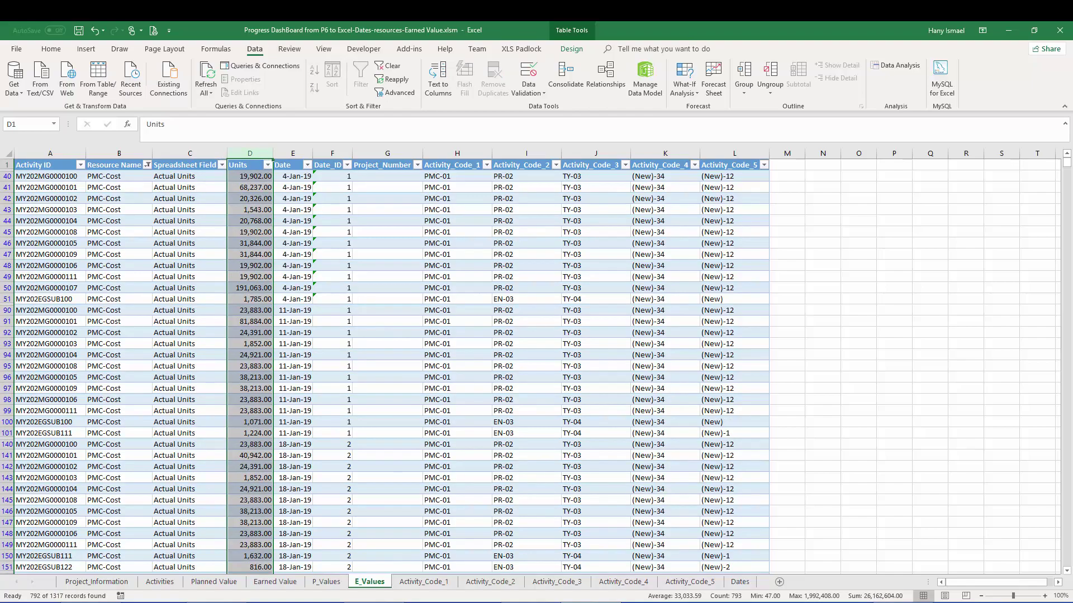
pyautogui.hotkey('alt', 'Tab')
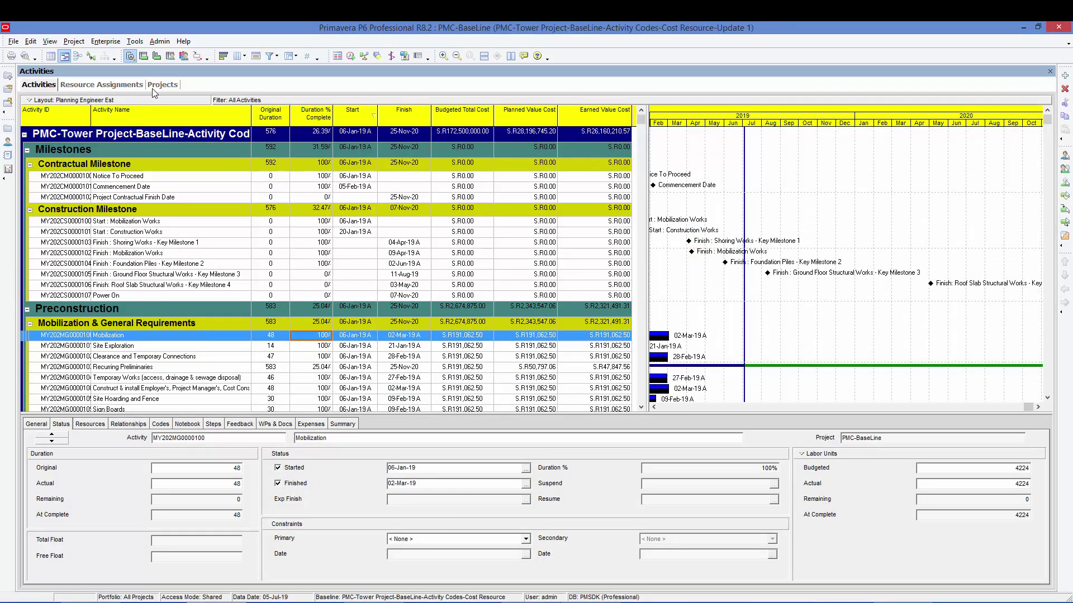
# Step: Show the Resource Assignments view, scrolled to the top of the list
pyautogui.click(78, 83)
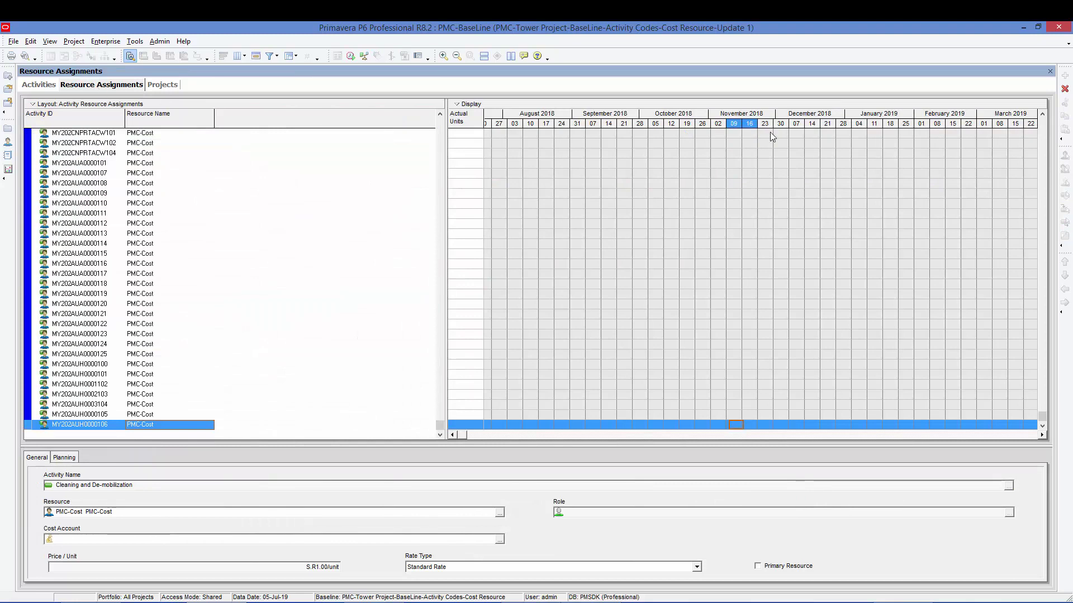
pyautogui.scroll(4, 661, 194)
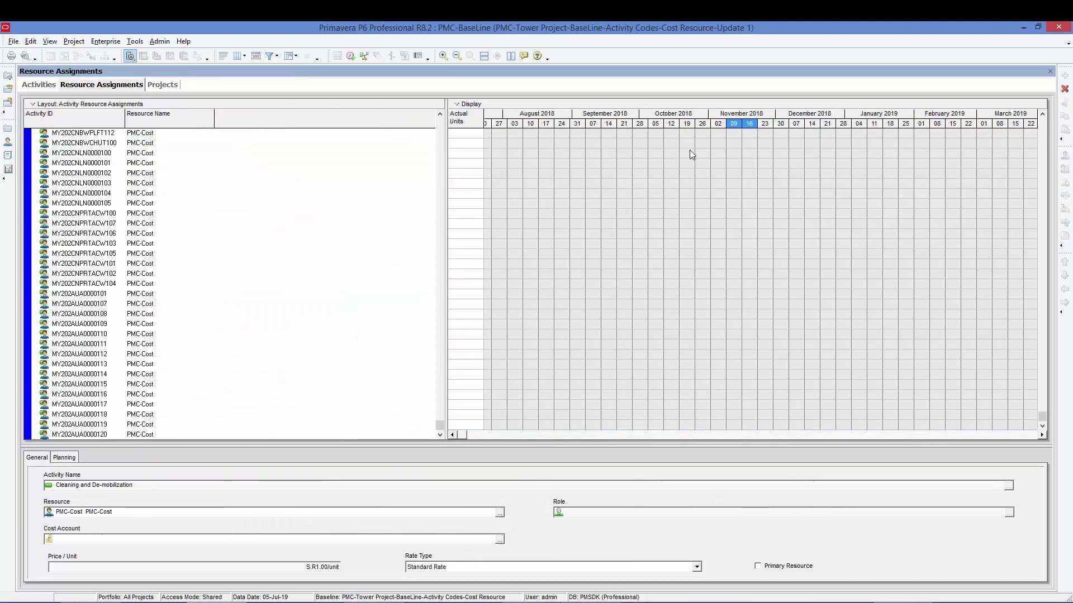
pyautogui.scroll(10, 649, 217)
# Step: Set Units Format decimals to 2 in the Time Units user preferences
pyautogui.click(50, 41)
pyautogui.click(65, 85)
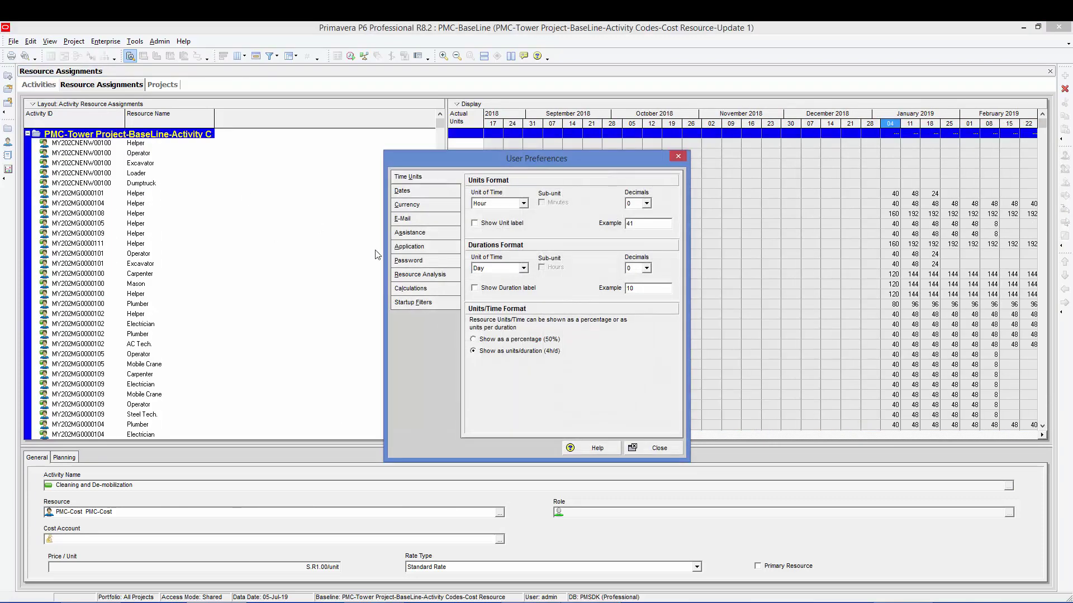
pyautogui.click(645, 203)
pyautogui.click(642, 231)
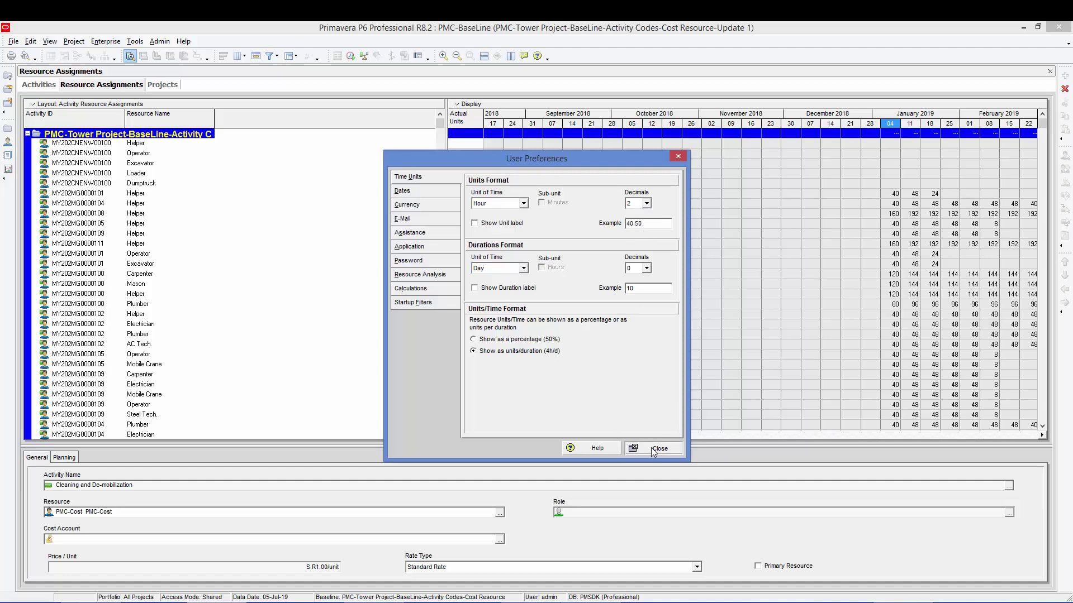
pyautogui.click(653, 448)
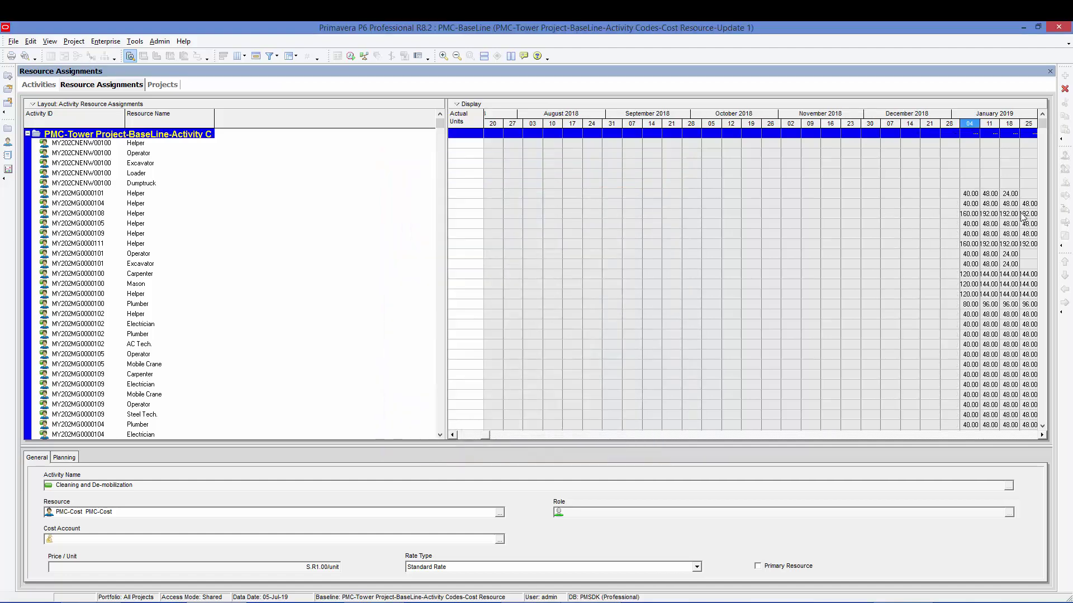
# Step: Widen the timescale and scroll through the weekly actual units to the list's end
pyautogui.scroll(-2, 1005, 324)
pyautogui.click(1040, 435)
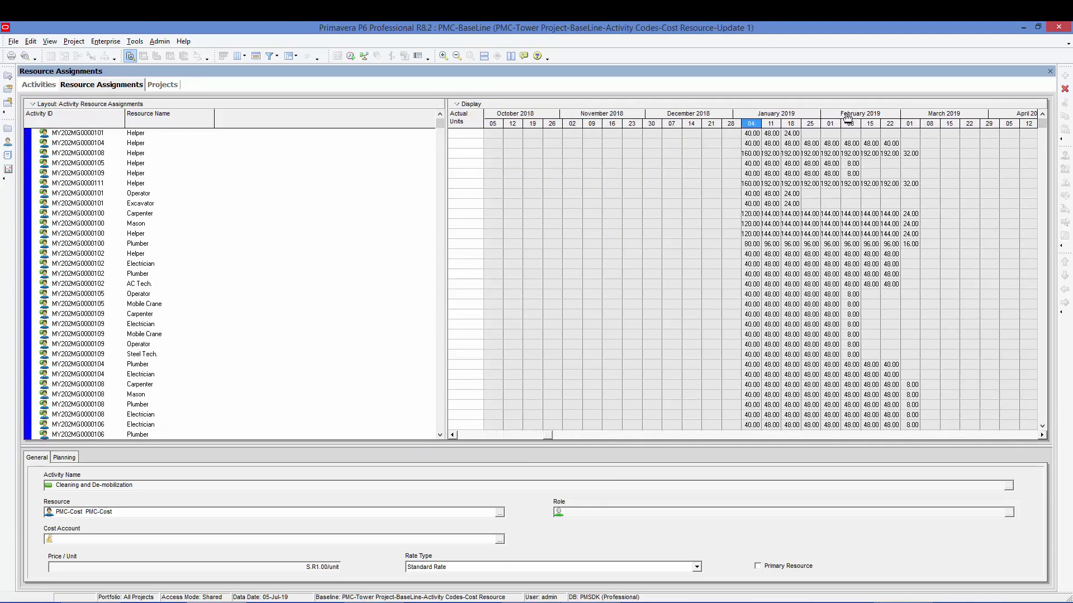
pyautogui.moveTo(848, 125); pyautogui.dragTo(971, 138)
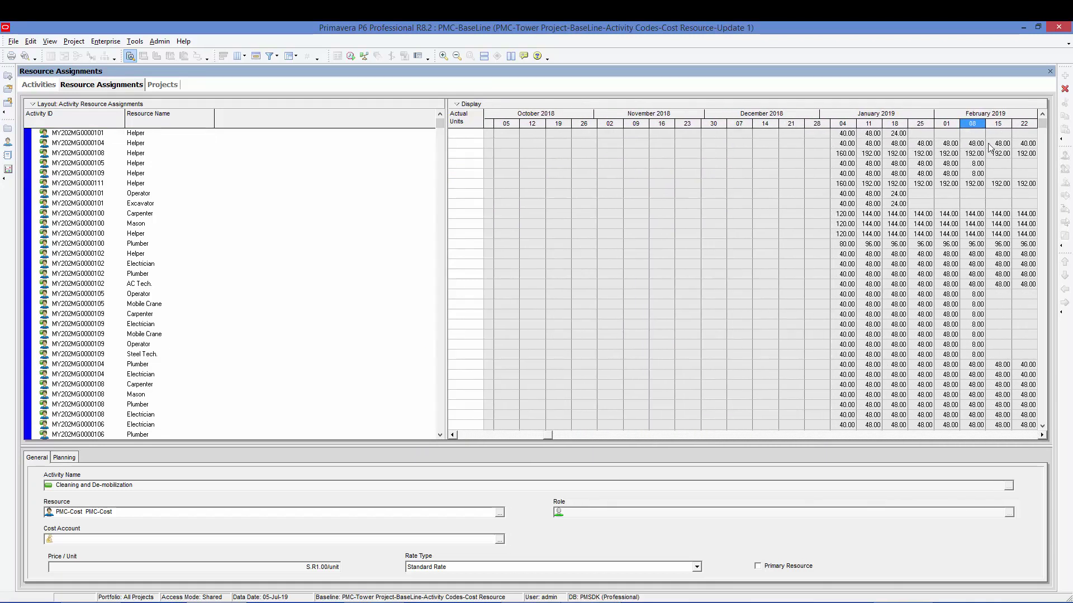
pyautogui.moveTo(1042, 134); pyautogui.dragTo(1055, 115)
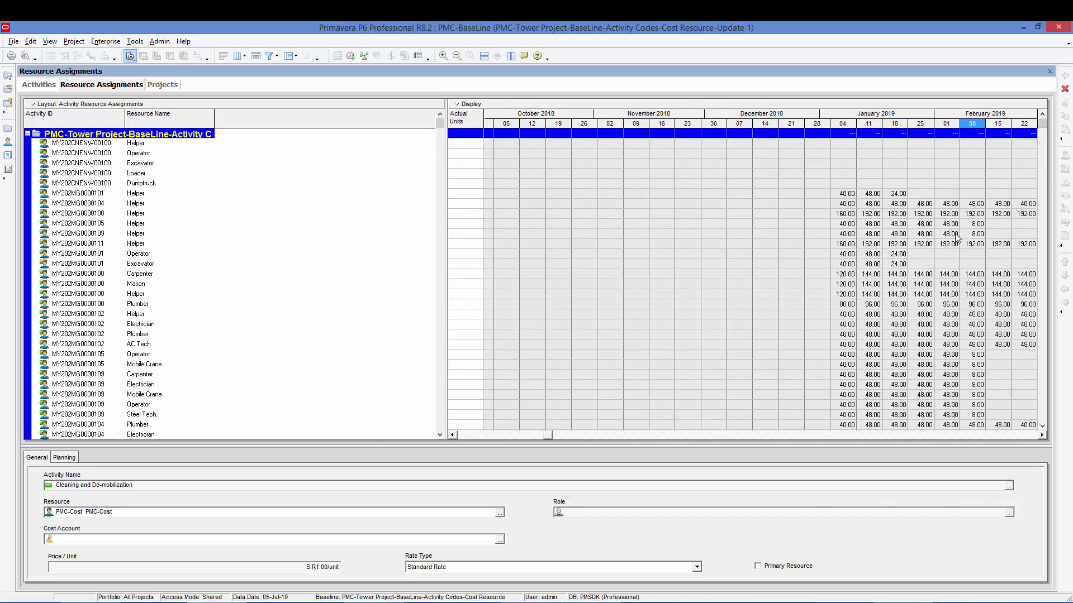
pyautogui.hotkey('ctrl', 'End')
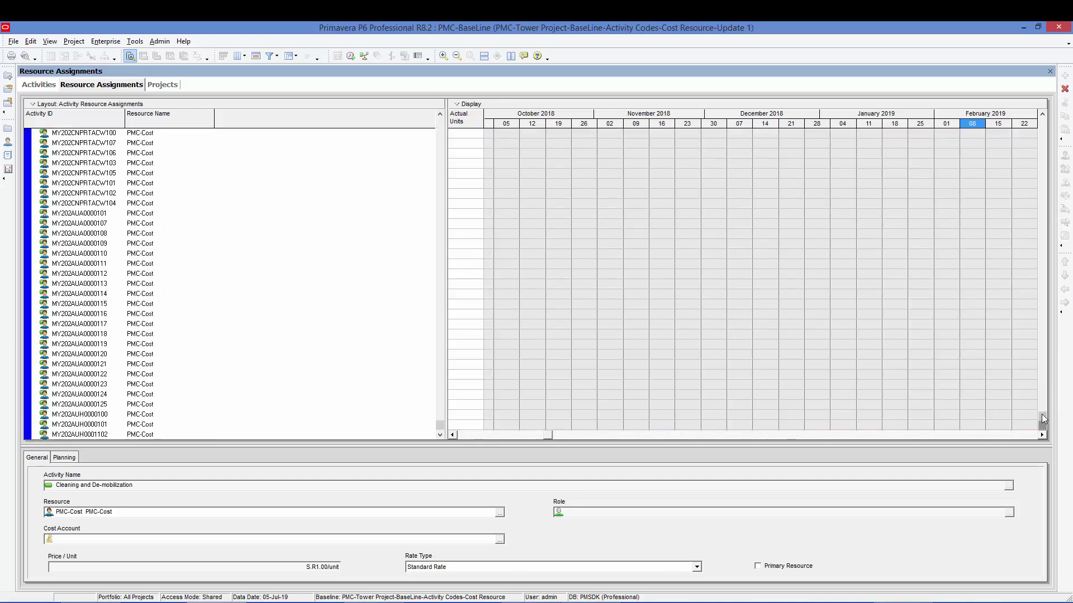
pyautogui.moveTo(1043, 416); pyautogui.dragTo(1062, 118)
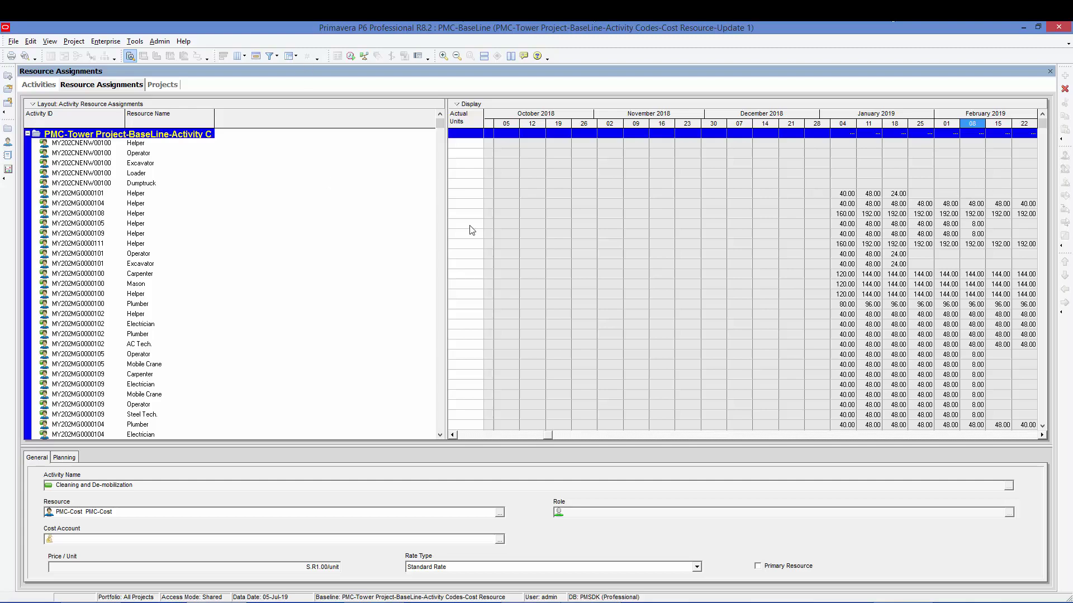
# Step: Open the PMC-BaseLine-5 (Update 2) project from the Enterprise Projects list
pyautogui.click(106, 41)
pyautogui.click(112, 55)
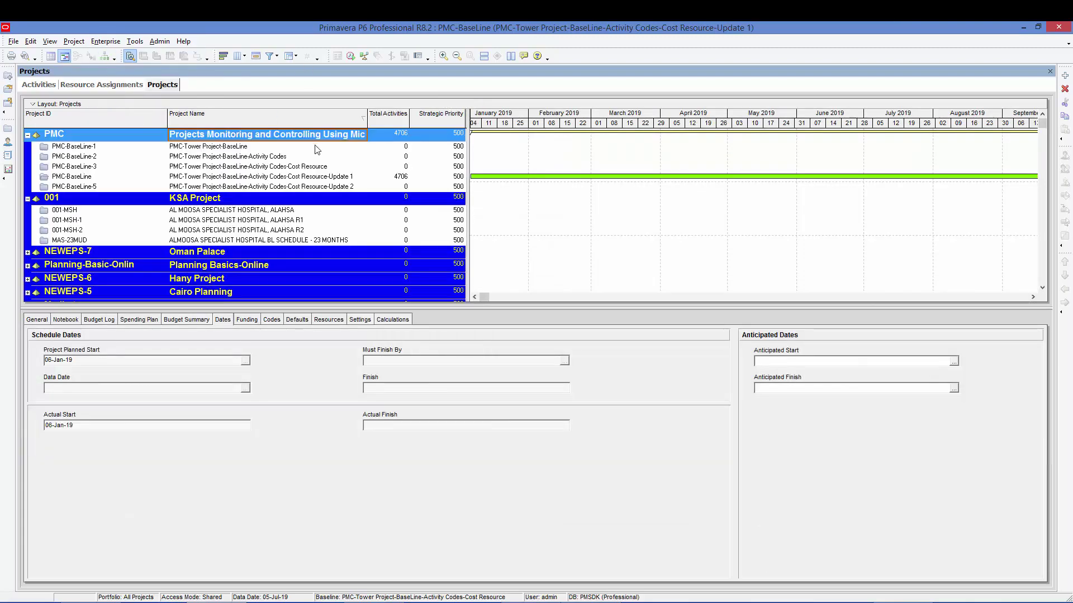
pyautogui.click(332, 186)
pyautogui.rightClick(332, 186)
pyautogui.click(368, 194)
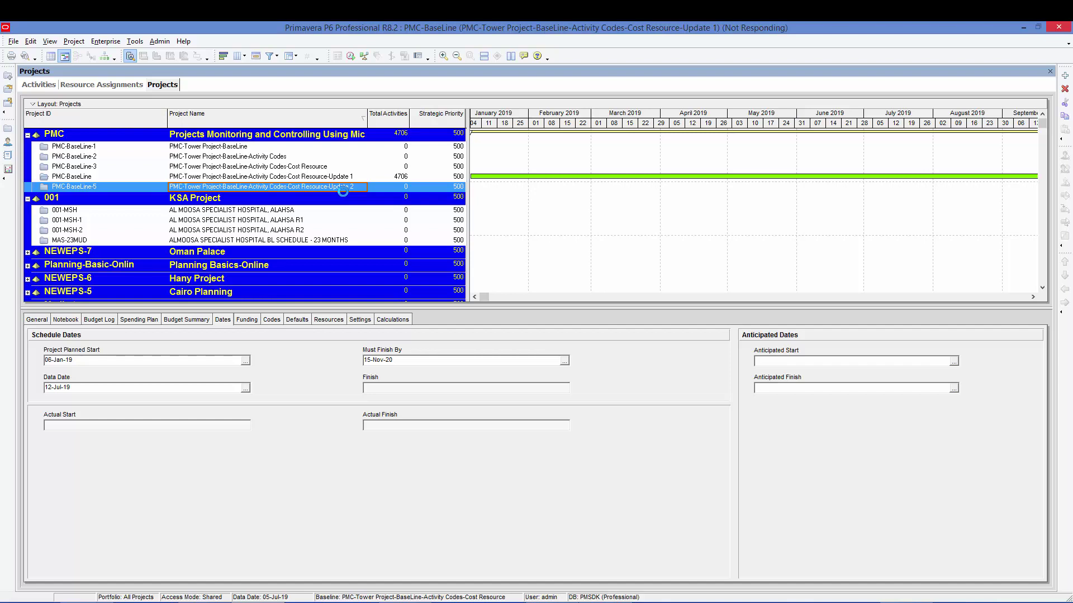
# Step: Re-enter F2's Date_ID VLOOKUP and fill it down column F to replace the #N/A values
pyautogui.hotkey('alt', 'Tab')
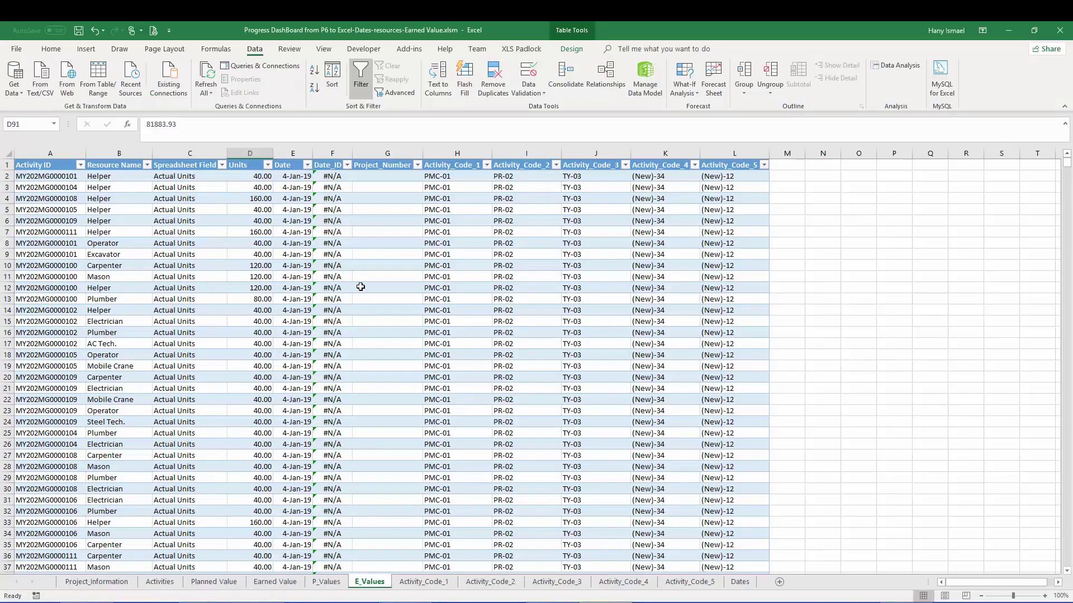
pyautogui.click(332, 254)
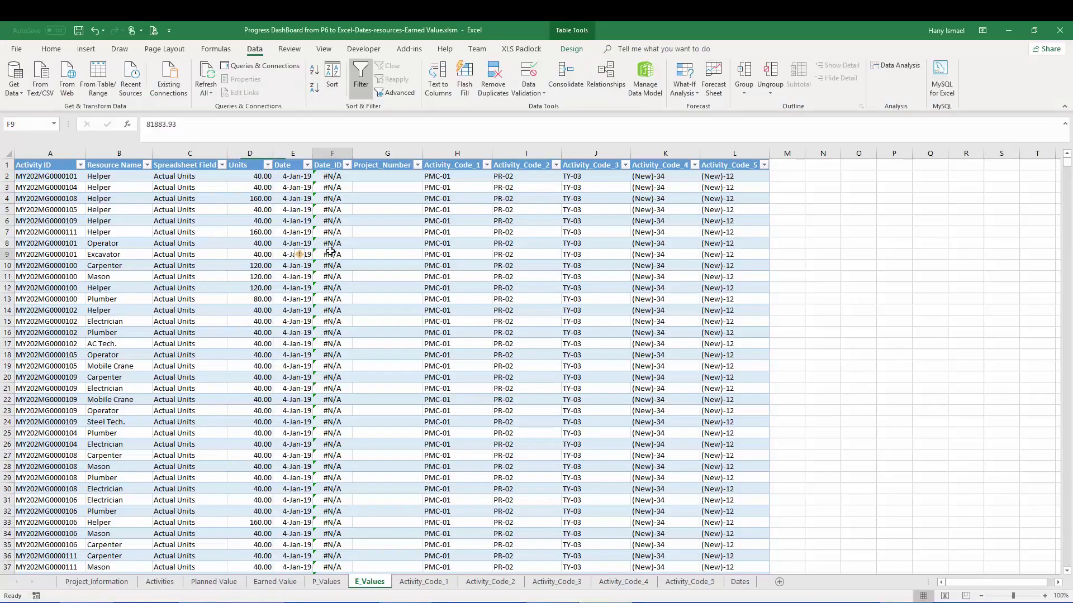
pyautogui.click(330, 176)
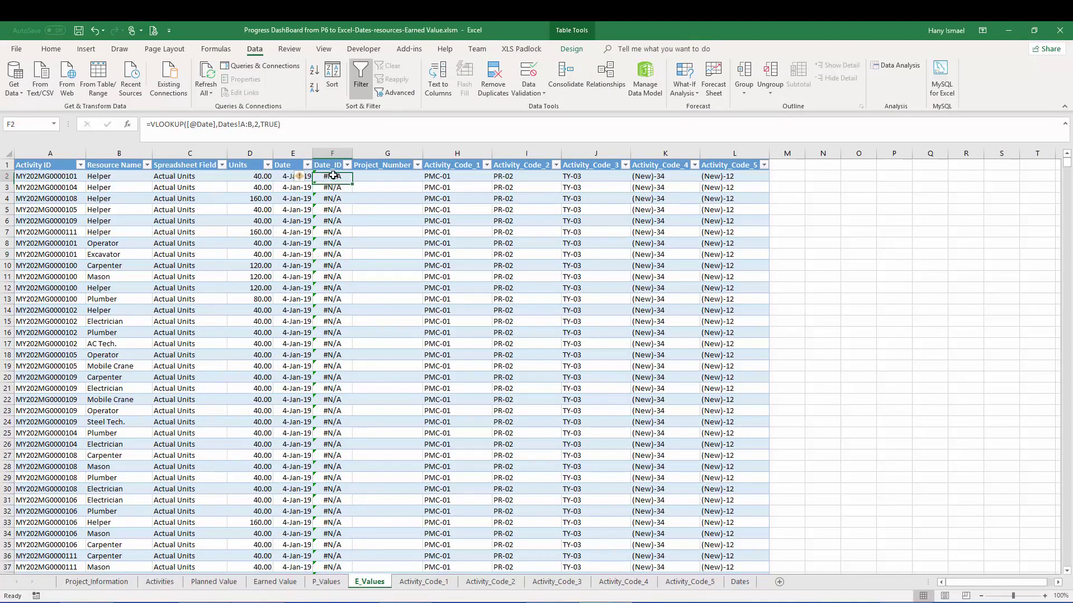
pyautogui.press('F2')
pyautogui.press('Return')
pyautogui.click(323, 176)
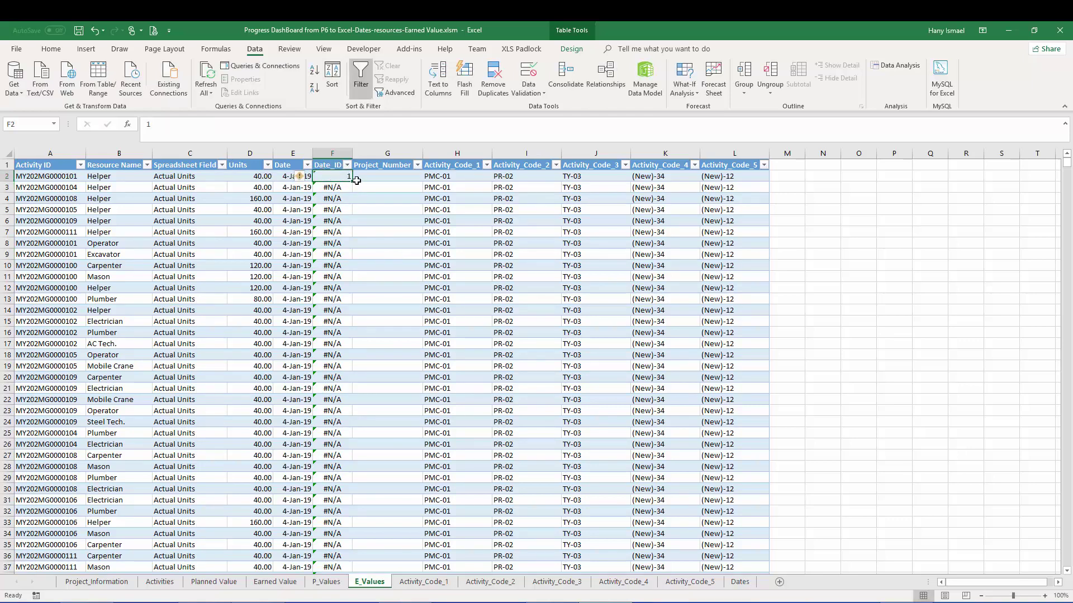
pyautogui.moveTo(352, 181); pyautogui.dragTo(351, 252)
pyautogui.scroll(20, 351, 282)
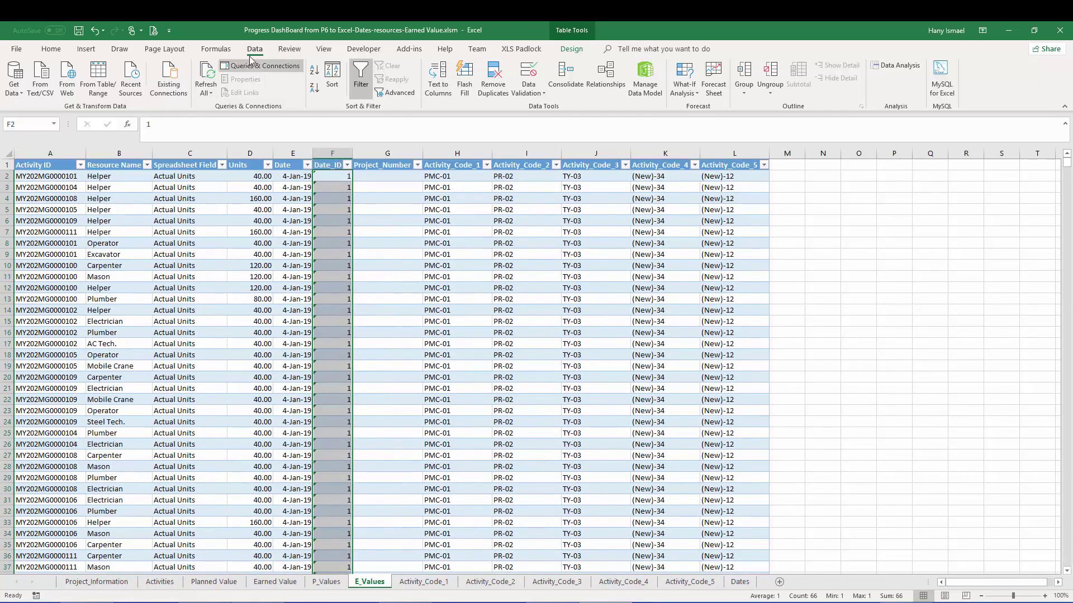
pyautogui.scroll(-20, 332, 265)
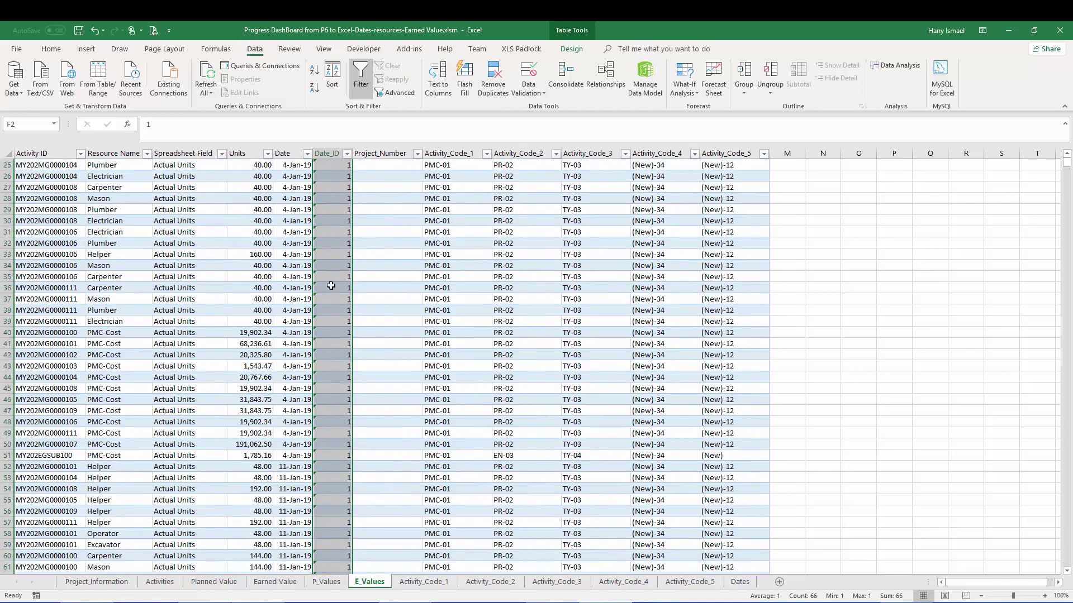
pyautogui.scroll(17, 331, 286)
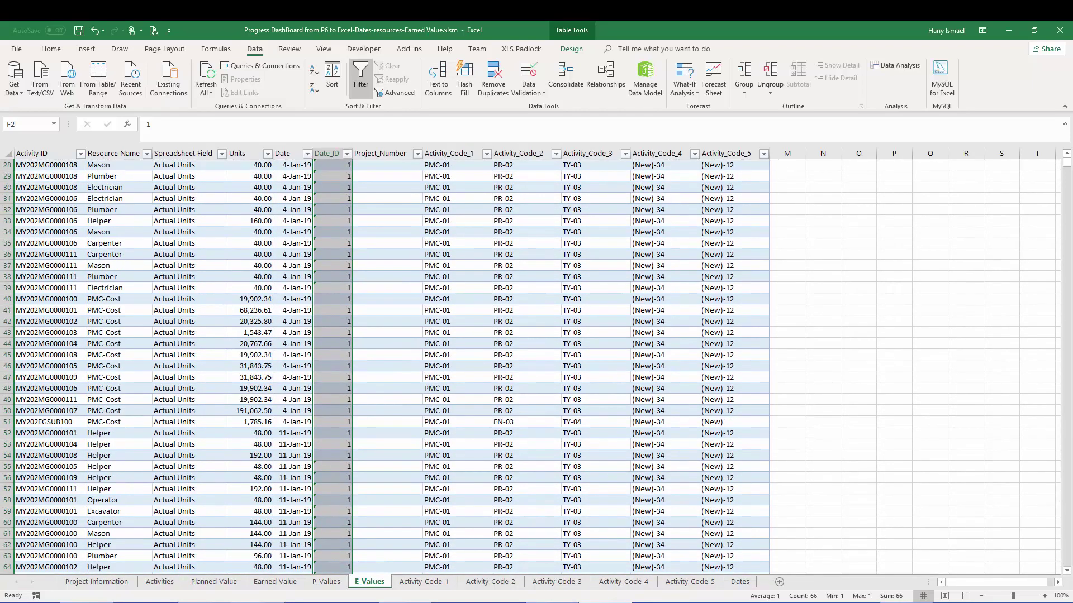
pyautogui.moveTo(1066, 164)
pyautogui.mouseDown()
pyautogui.moveTo(1066, 176)
pyautogui.moveTo(1053, 158)
pyautogui.mouseUp()
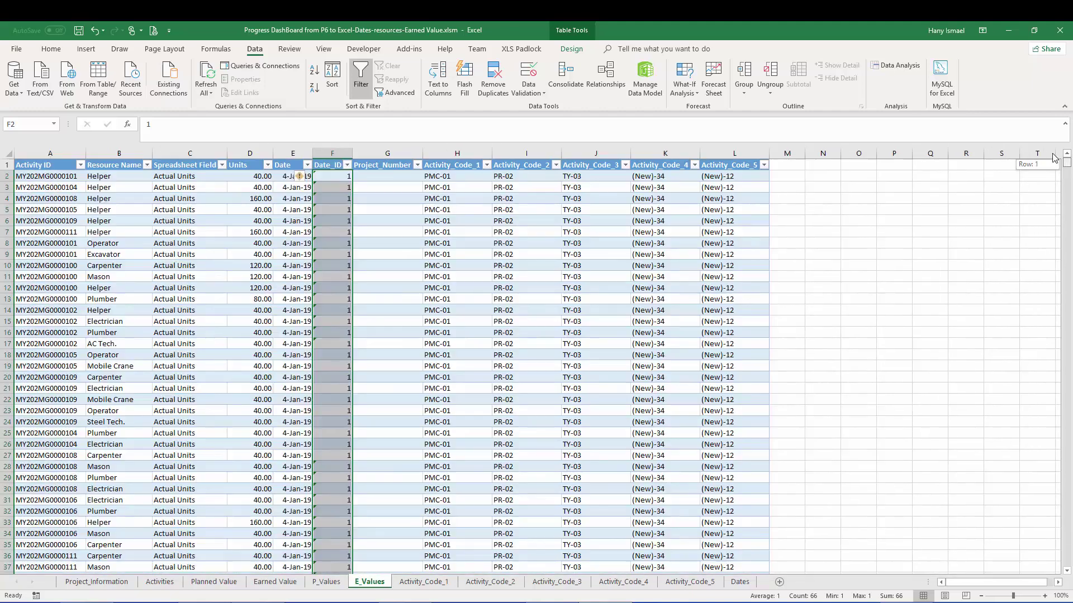
# Step: Delete the stray 5-Jul-19 table row at the end of the E_Values data
pyautogui.click(337, 297)
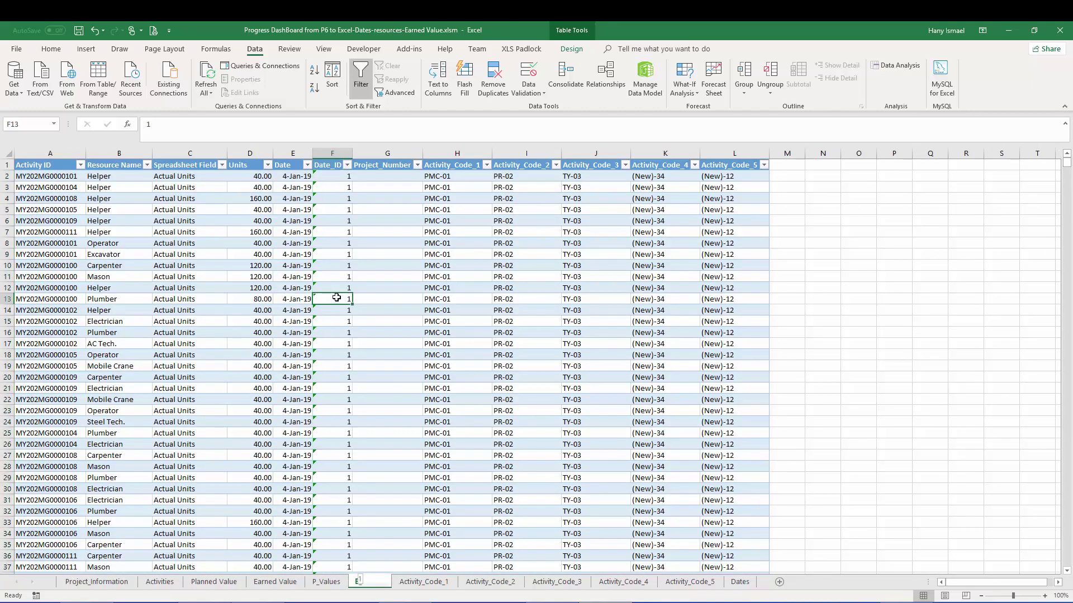
pyautogui.hotkey('ctrl', 'shift', 'Down')
pyautogui.scroll(-1, 367, 348)
pyautogui.scroll(-2, 367, 348)
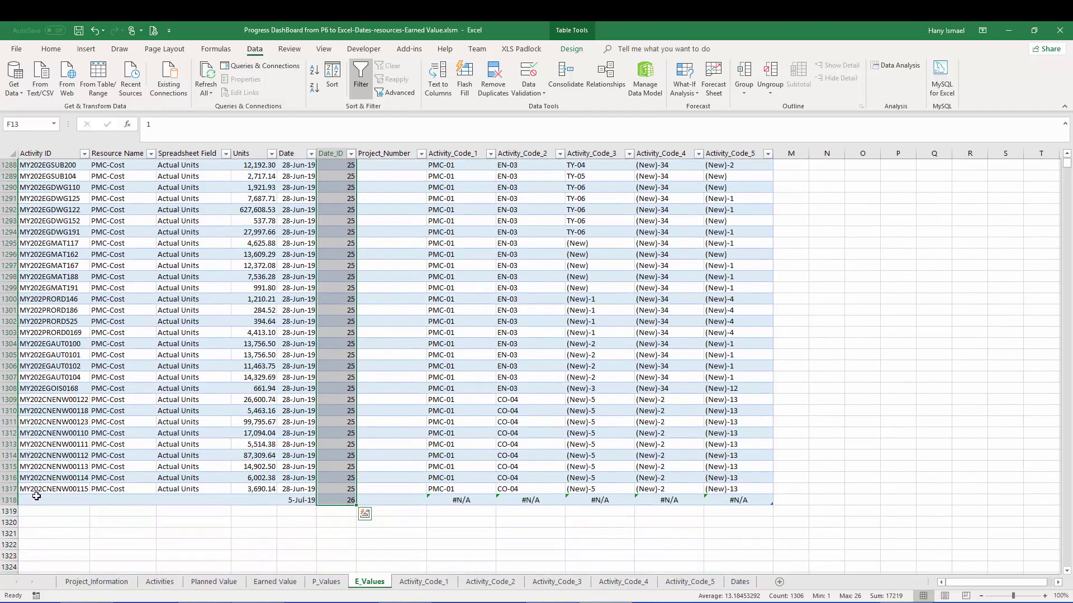
pyautogui.rightClick(9, 500)
pyautogui.click(41, 424)
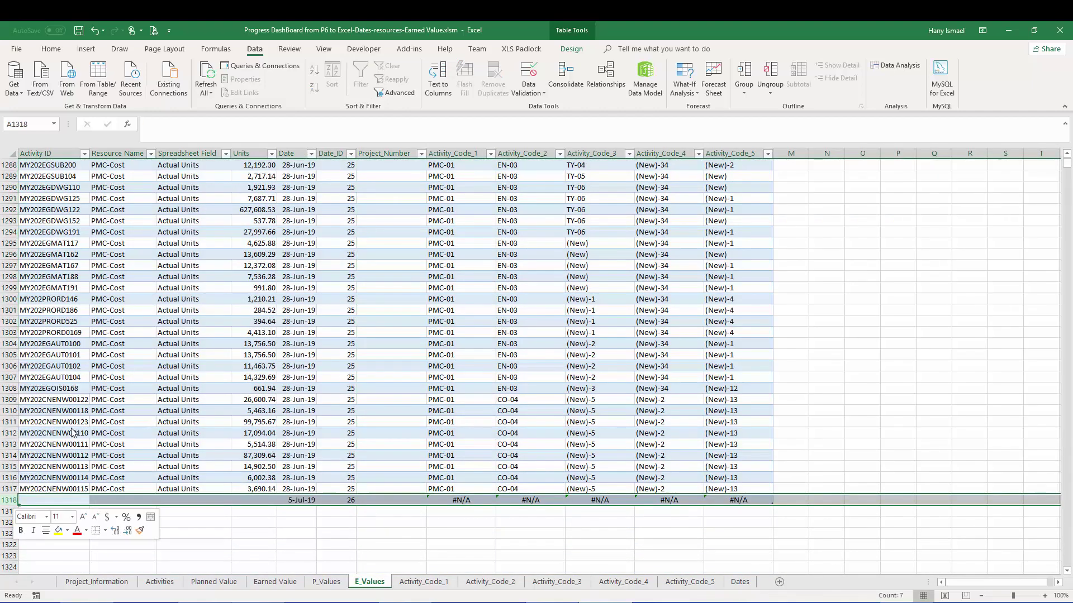
pyautogui.click(193, 411)
pyautogui.scroll(20, 193, 407)
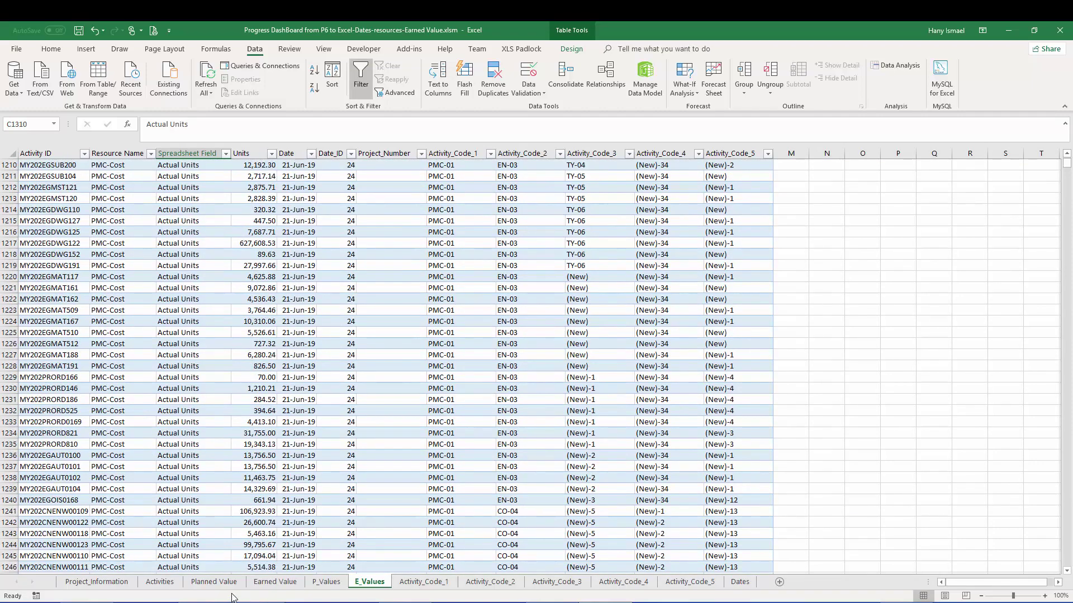
# Step: Select the entire Earned Value sheet and wipe out all its old data
pyautogui.click(274, 583)
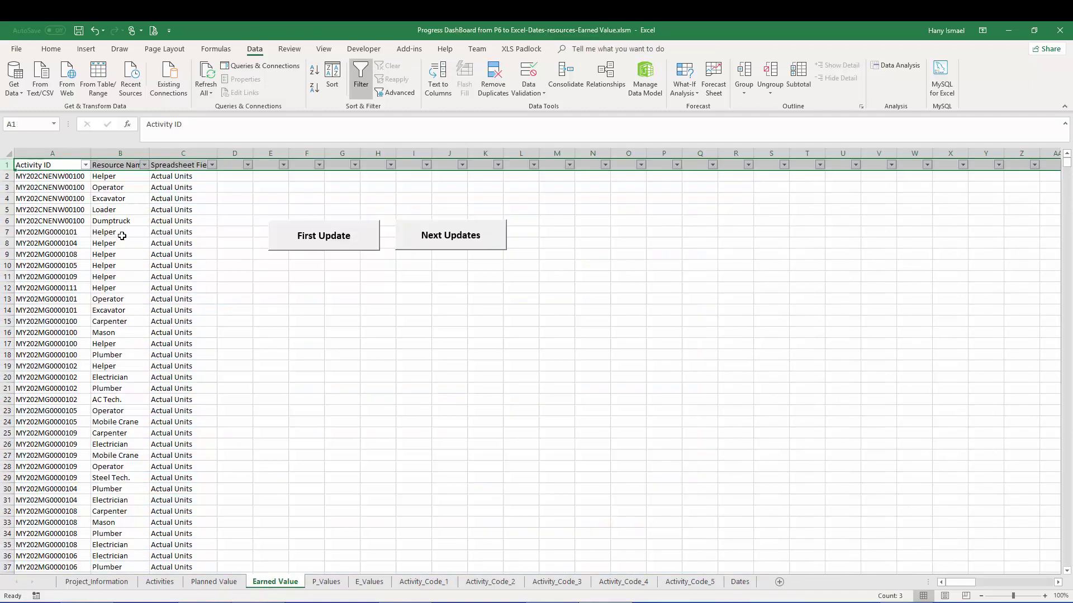
pyautogui.click(5, 156)
pyautogui.hotkey('ctrl', '-')
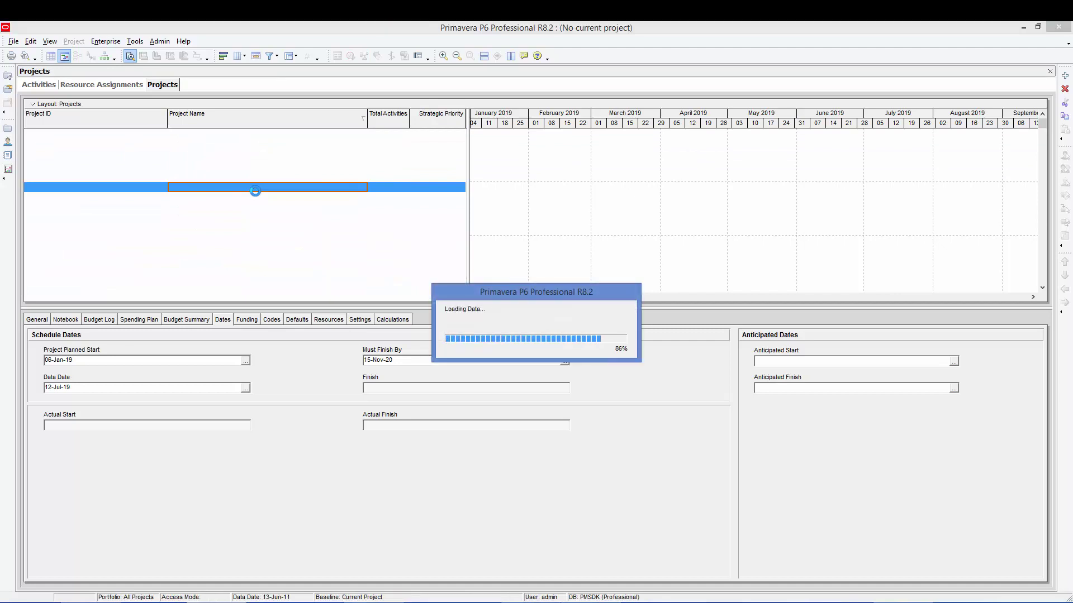
# Step: Return to Excel's Earned Value sheet while PMC-BaseLine-5 Update 2 loads in P6
pyautogui.hotkey('alt', 'Tab')
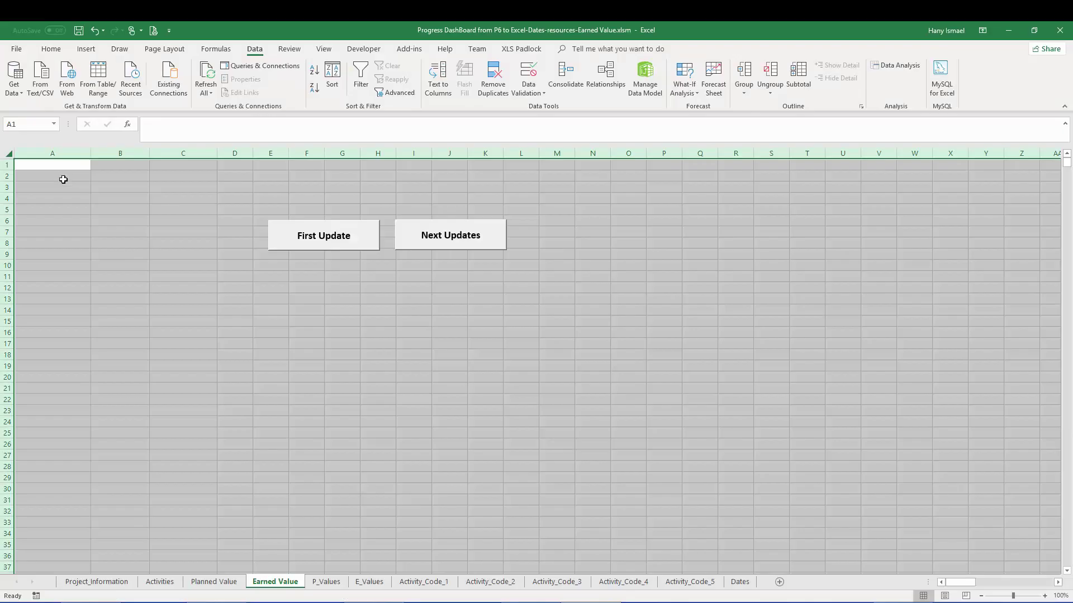
pyautogui.click(480, 380)
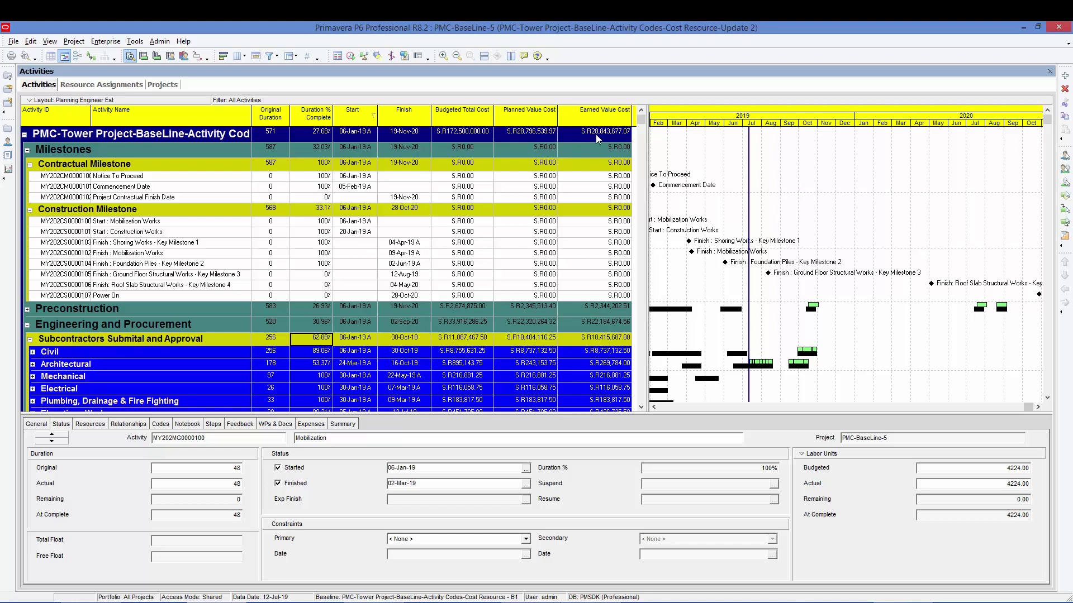
# Step: Select all PMC-BaseLine-5 resource assignments, first row to last, and copy them with their weekly Actual Units
pyautogui.click(101, 86)
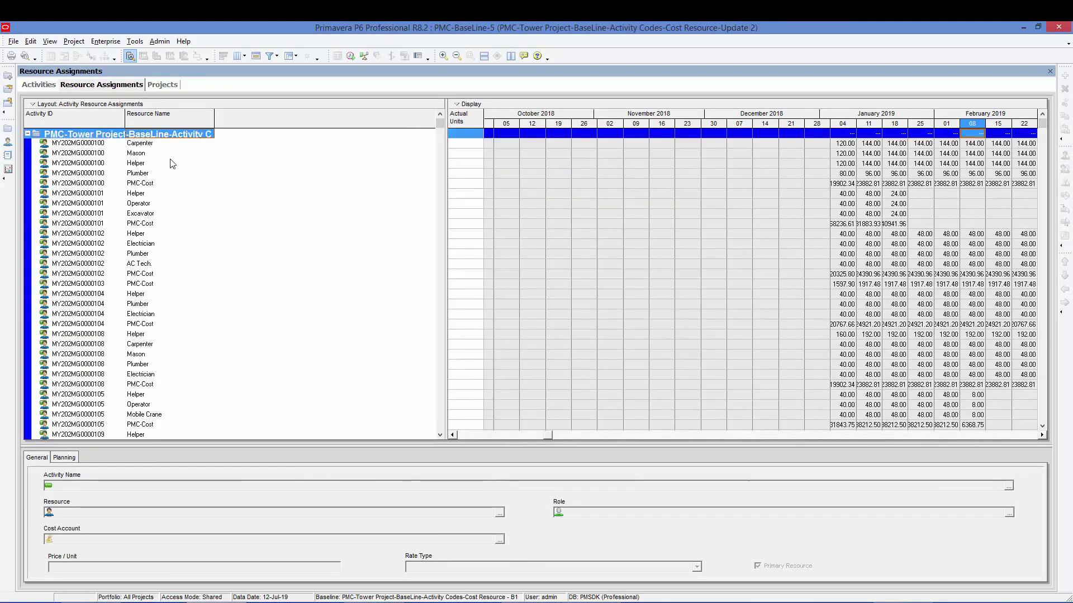
pyautogui.click(147, 145)
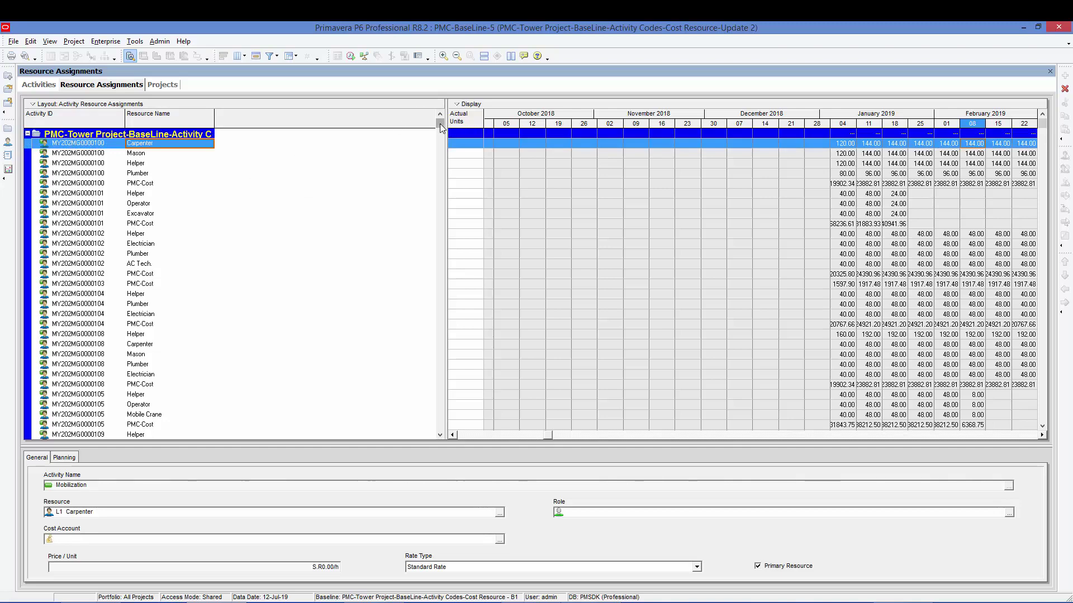
pyautogui.moveTo(440, 126); pyautogui.dragTo(445, 441)
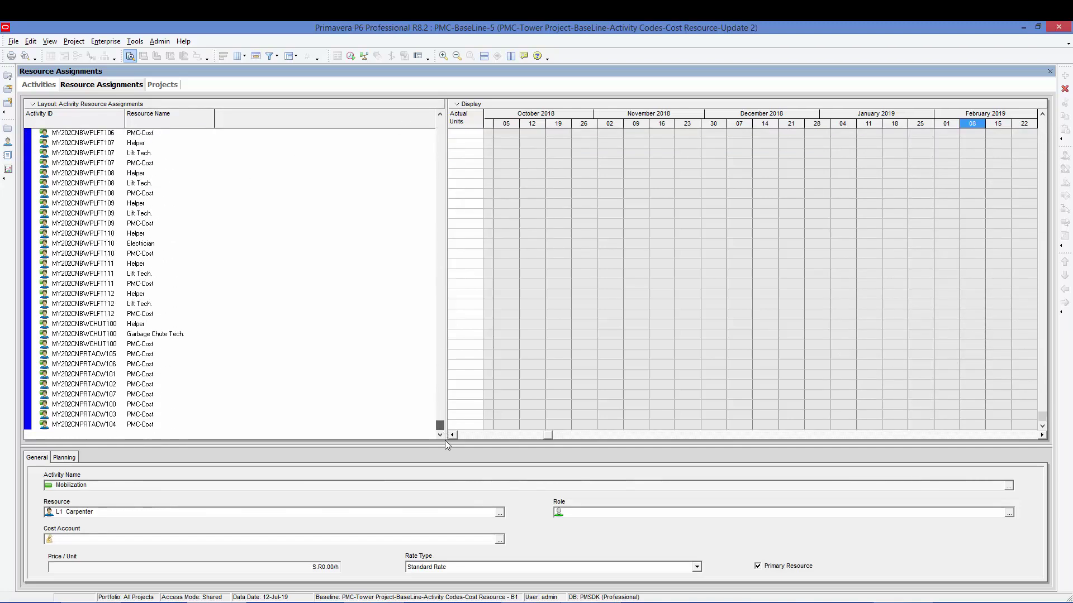
pyautogui.keyDown('shift'); pyautogui.click(141, 428); pyautogui.keyUp('shift')
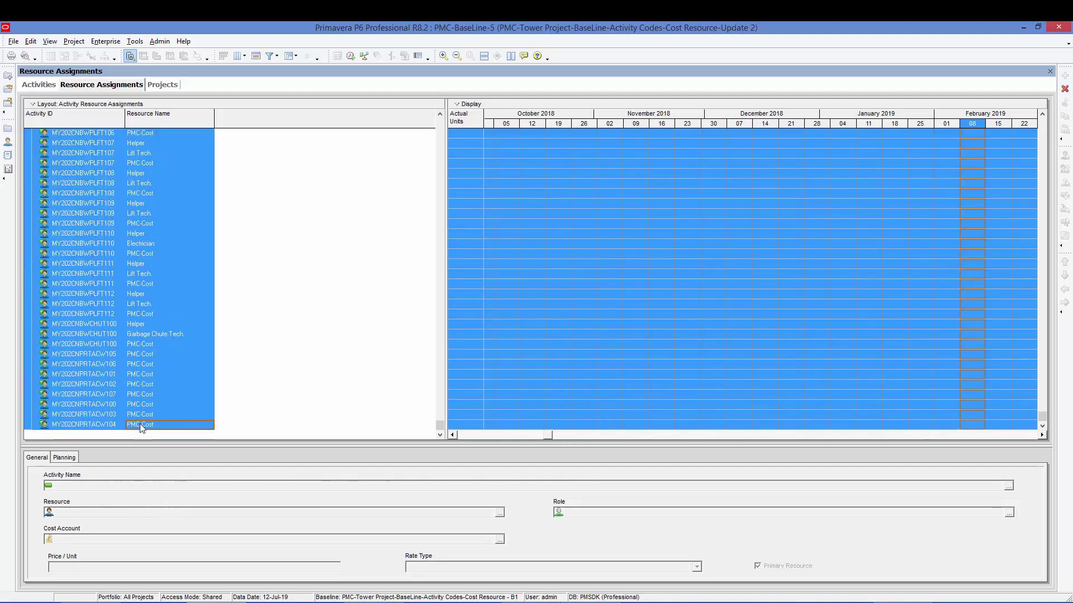
pyautogui.rightClick(141, 428)
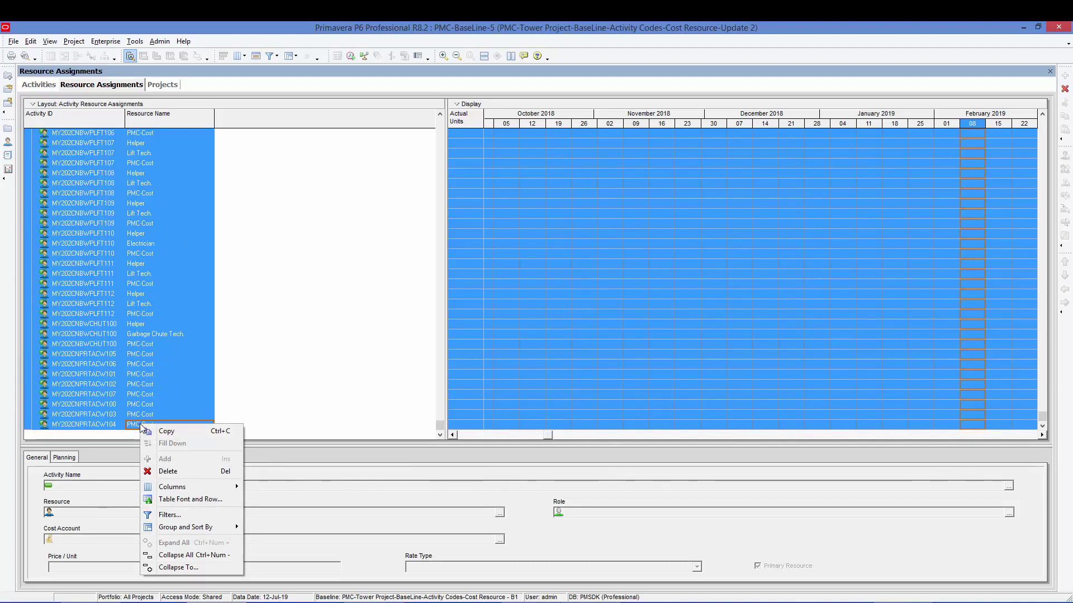
pyautogui.click(167, 434)
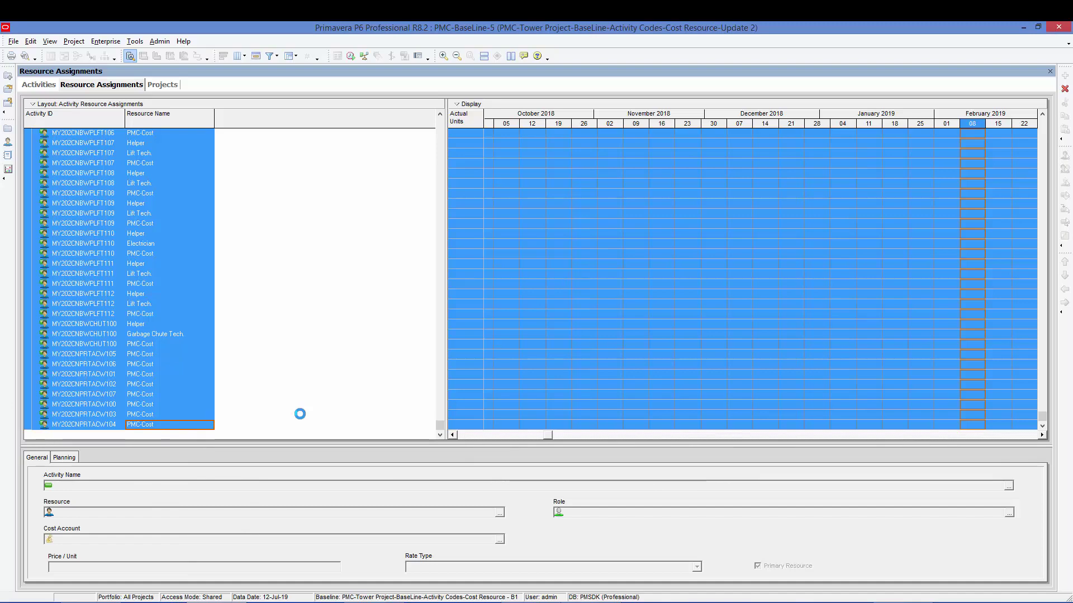
# Step: Paste the copied Update 2 assignments into cell A1 of the Earned Value sheet
pyautogui.hotkey('alt', 'Tab')
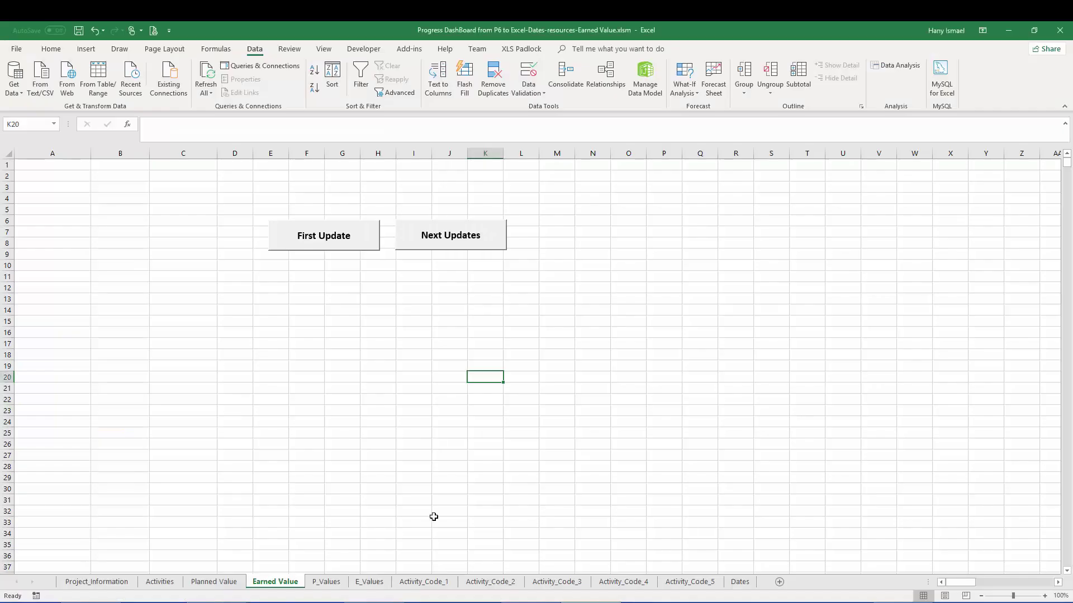
pyautogui.click(35, 162)
pyautogui.rightClick(34, 163)
pyautogui.click(61, 219)
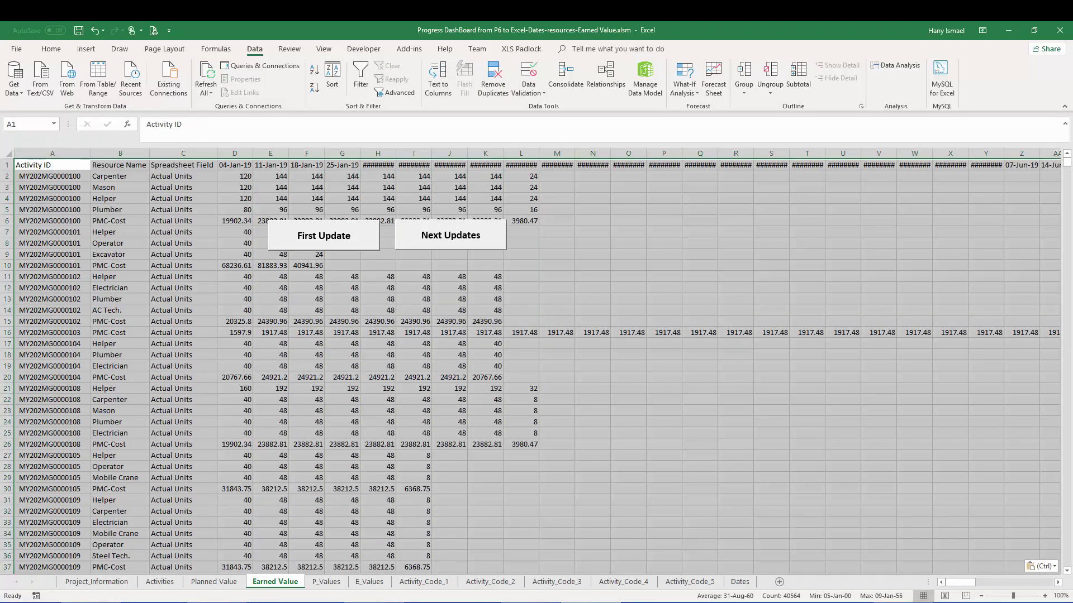
# Step: Reschedule PMC-BaseLine-5 from its Activities view at the 12-Jul-19 data date
pyautogui.hotkey('alt', 'Tab')
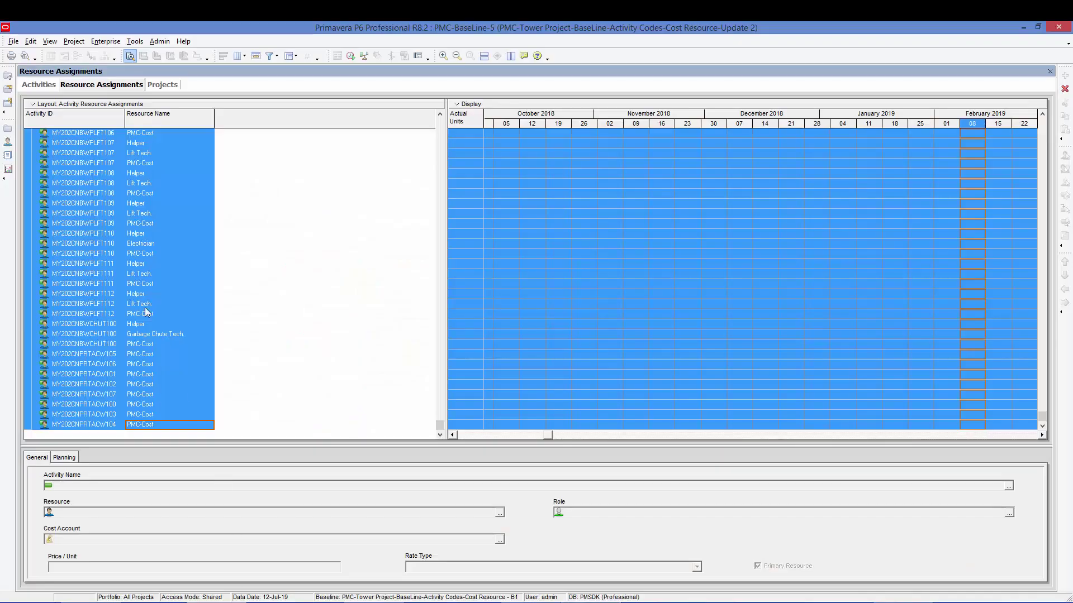
pyautogui.click(44, 85)
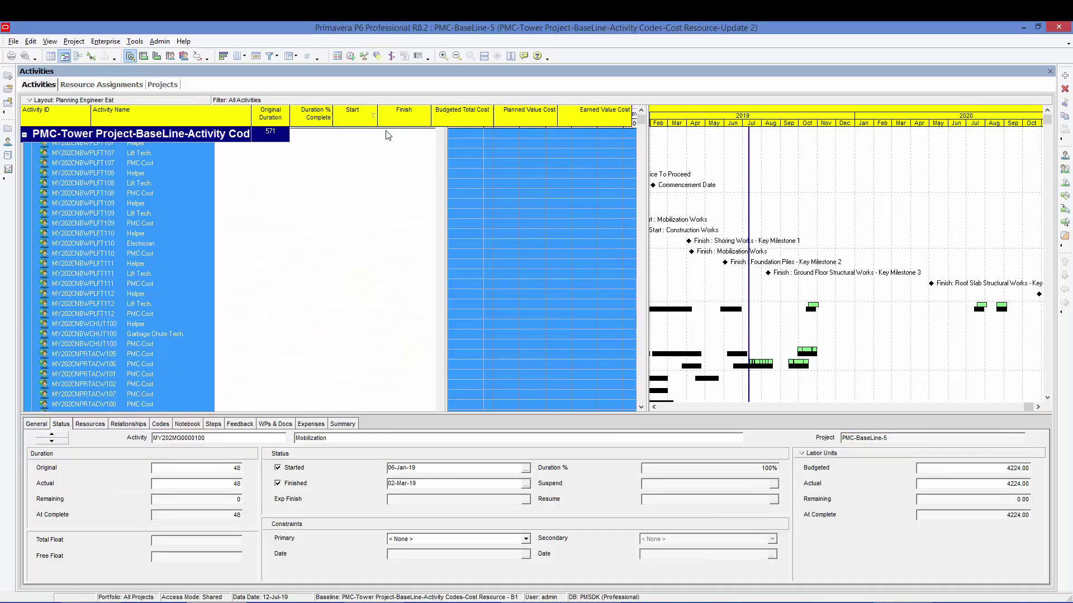
pyautogui.click(350, 56)
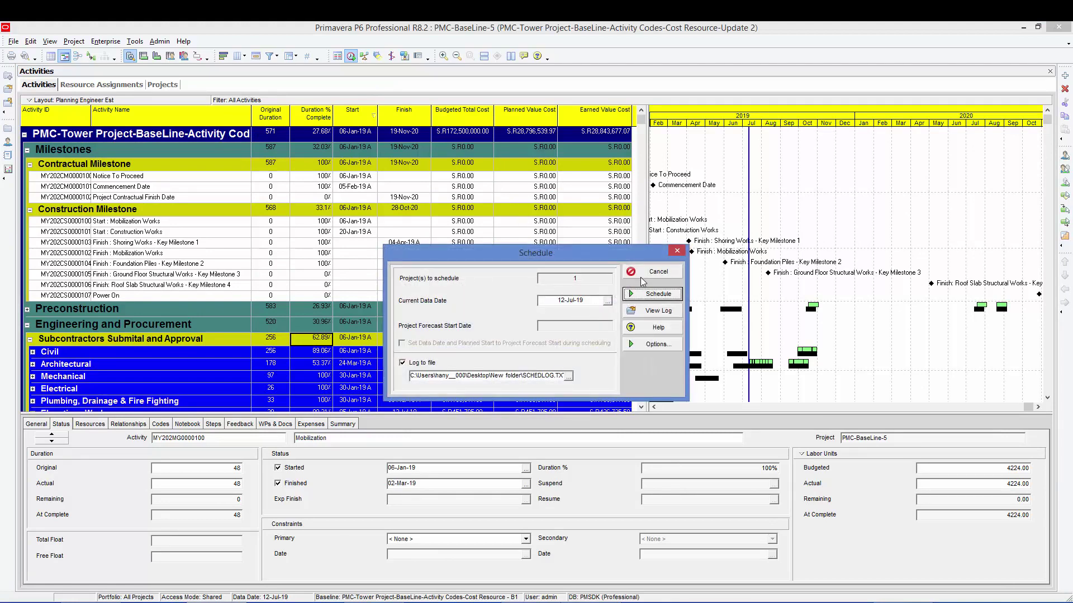
pyautogui.click(651, 293)
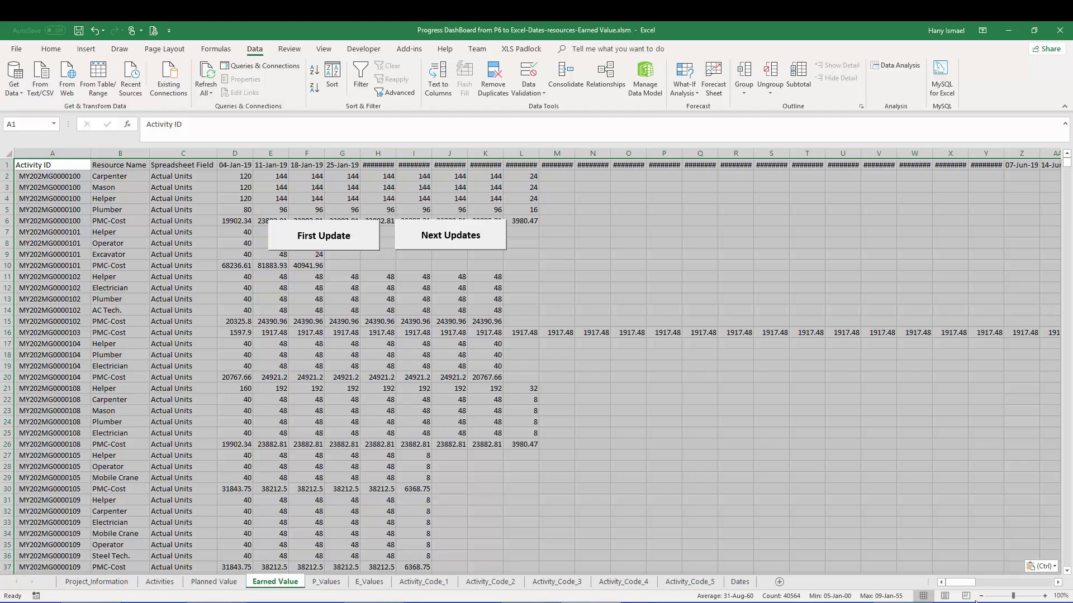
# Step: Delete week columns AF through CX (19-Jul-19 onward), then scroll back to column A
pyautogui.moveTo(962, 584); pyautogui.dragTo(982, 589)
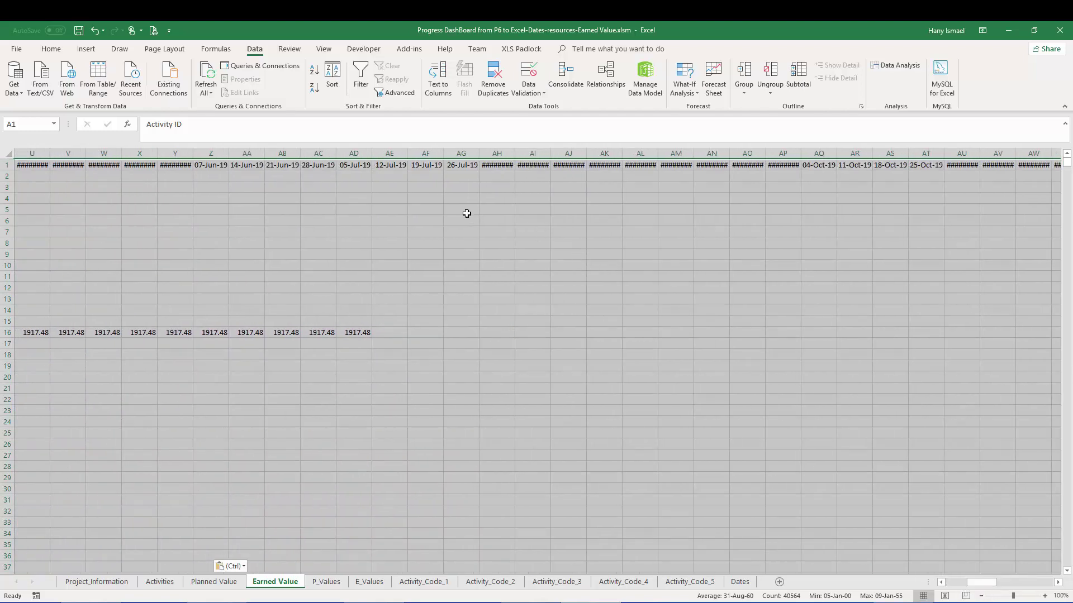
pyautogui.click(438, 201)
pyautogui.moveTo(425, 153); pyautogui.dragTo(955, 151)
pyautogui.rightClick(957, 153)
pyautogui.click(986, 248)
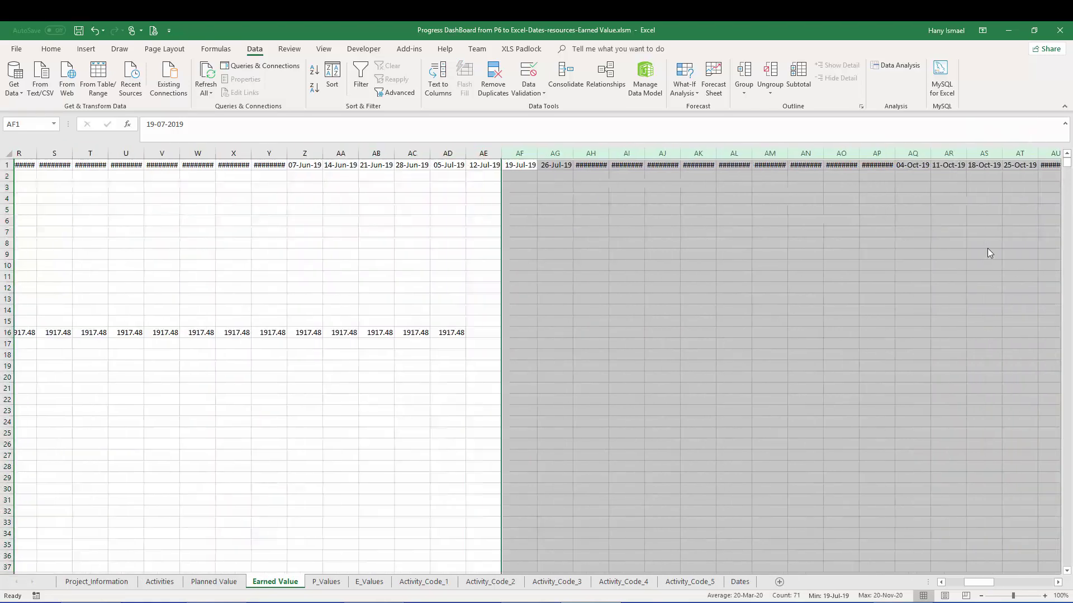
pyautogui.moveTo(986, 582); pyautogui.dragTo(765, 563)
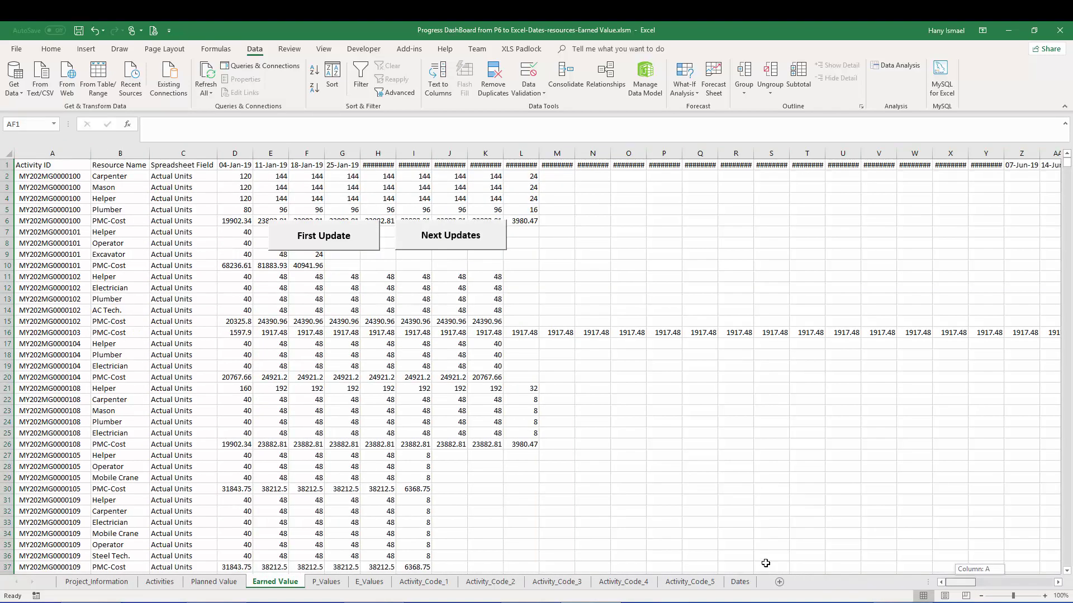
# Step: Run the Next Updates macro, then select This Update values AG16:AG57 to check them
pyautogui.click(472, 246)
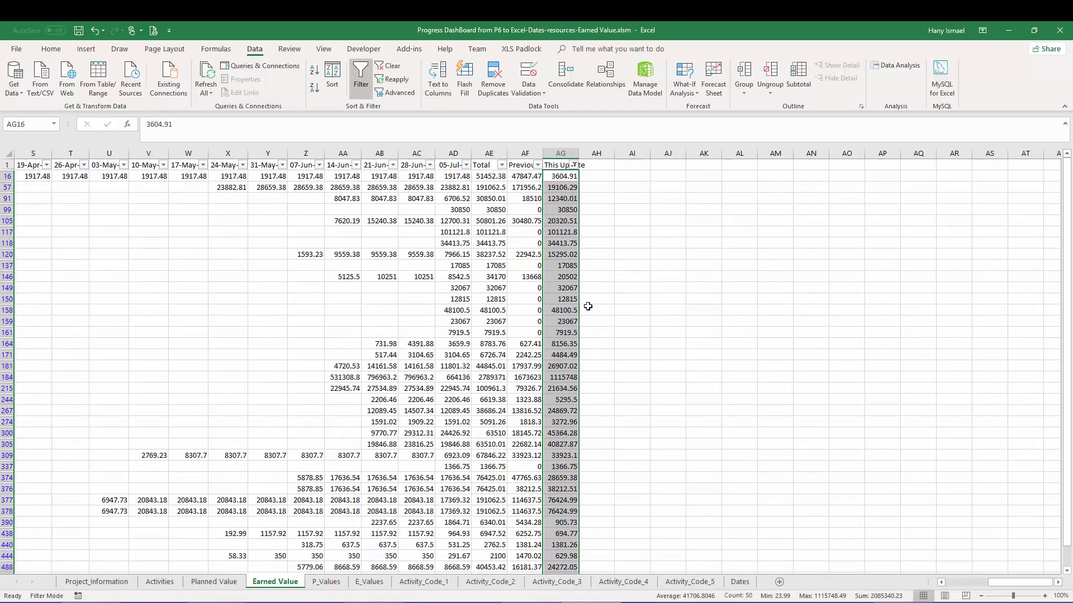
pyautogui.click(559, 213)
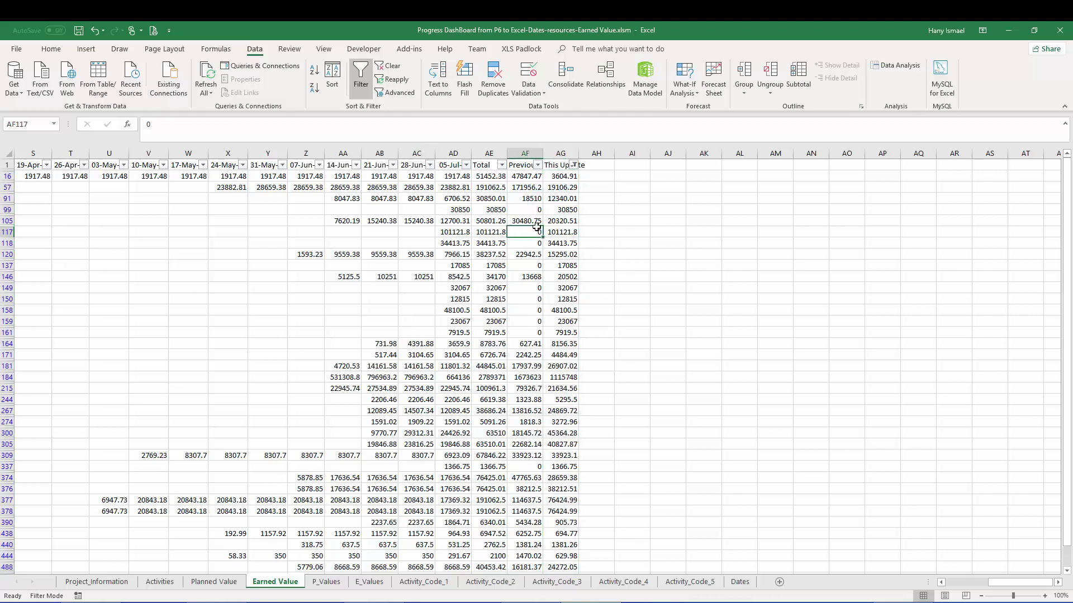
pyautogui.click(560, 153)
pyautogui.moveTo(562, 176); pyautogui.dragTo(569, 575)
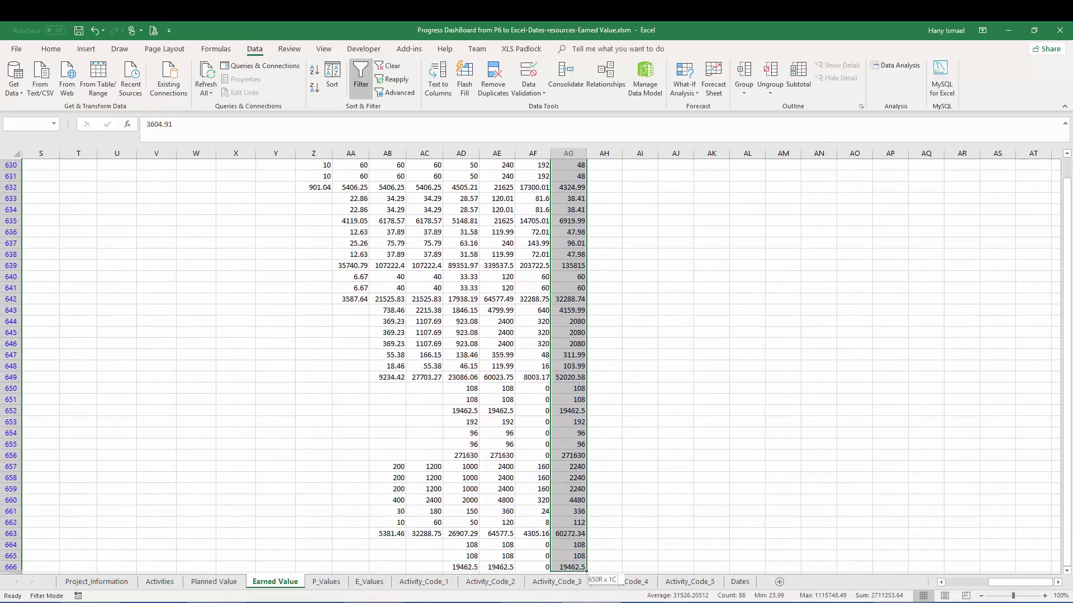
# Step: On the E_Values sheet, select the Units column down to its last value to see the total
pyautogui.click(369, 582)
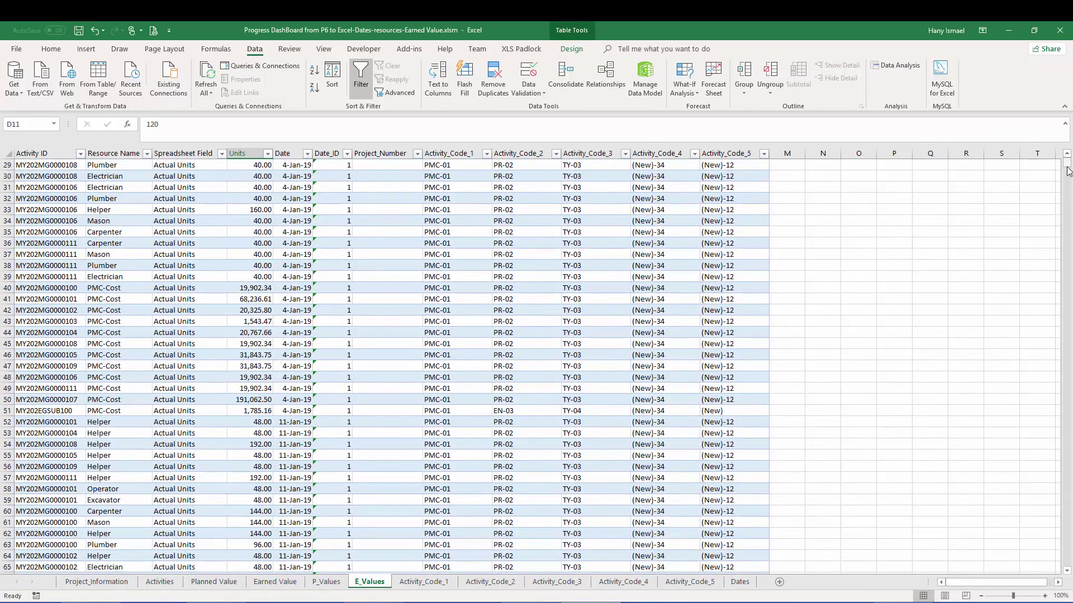
pyautogui.moveTo(1067, 165)
pyautogui.mouseDown()
pyautogui.moveTo(1071, 219)
pyautogui.moveTo(1068, 162)
pyautogui.mouseUp()
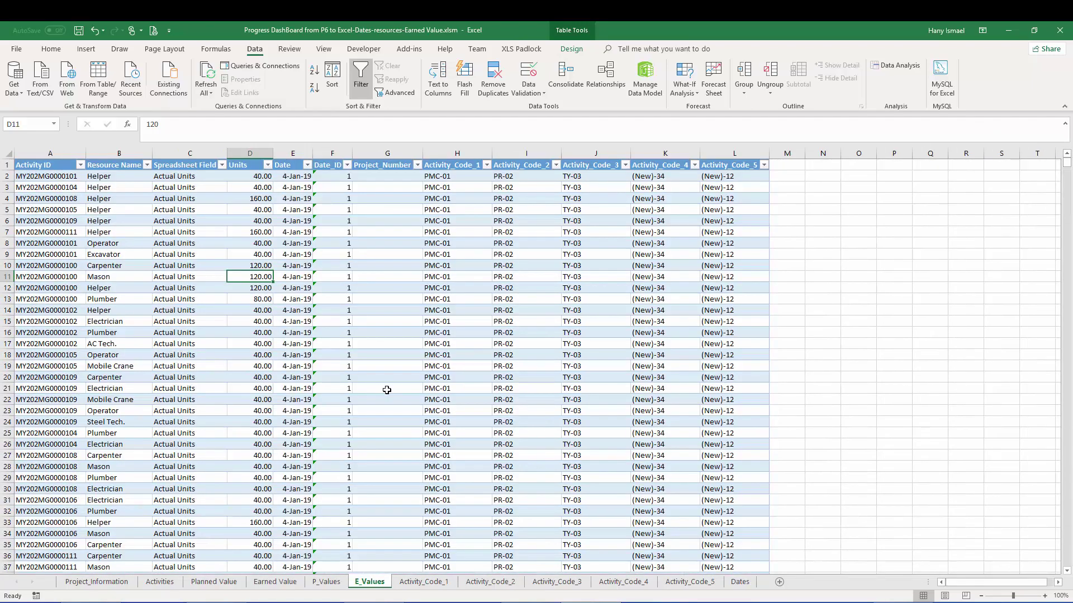
pyautogui.hotkey('ctrl', 'shift', 'Down')
pyautogui.scroll(-3, 384, 389)
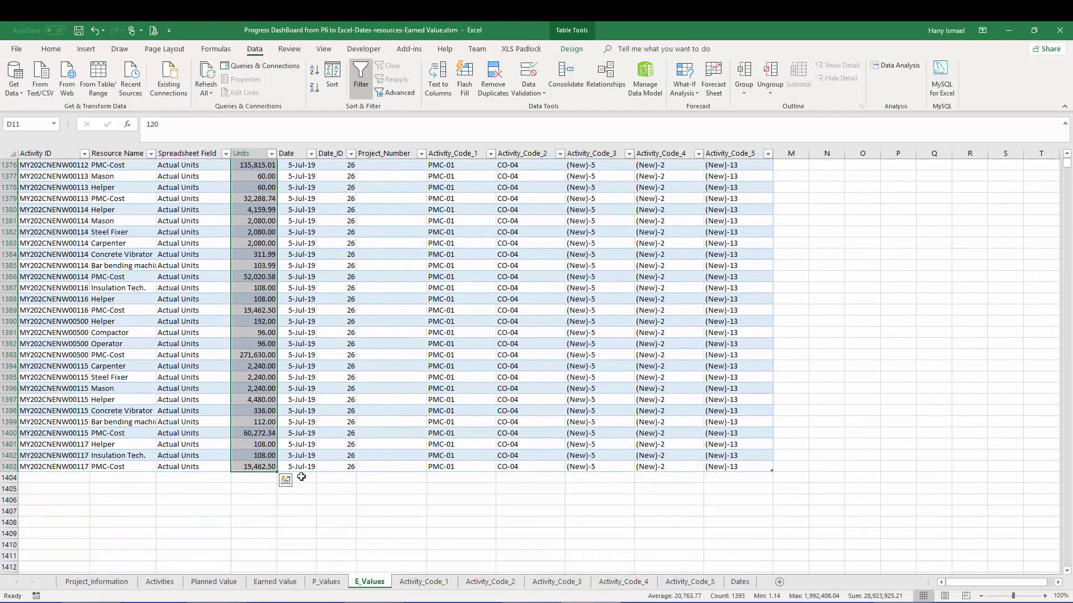
pyautogui.click(257, 465)
pyautogui.scroll(12, 256, 463)
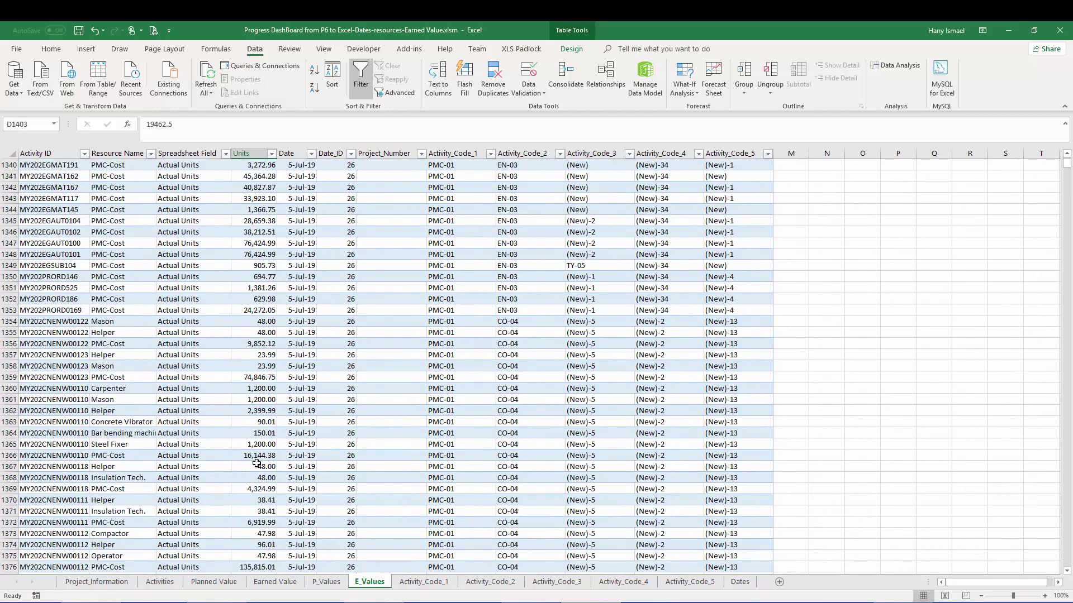
pyautogui.scroll(14, 258, 462)
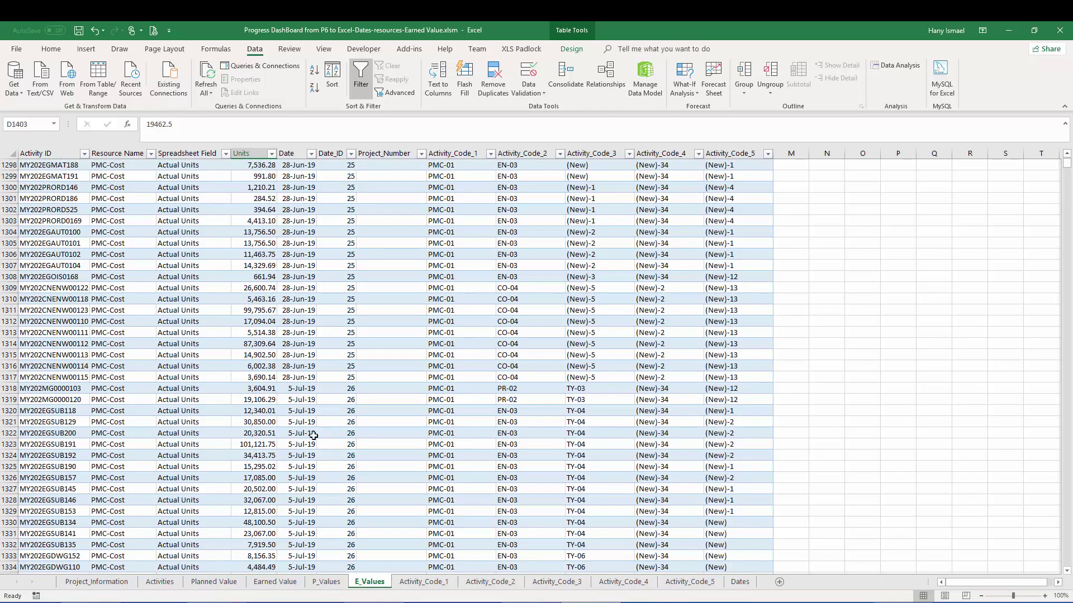
# Step: Reschedule the P6 project again at the 12-Jul-19 data date
pyautogui.hotkey('alt', 'Tab')
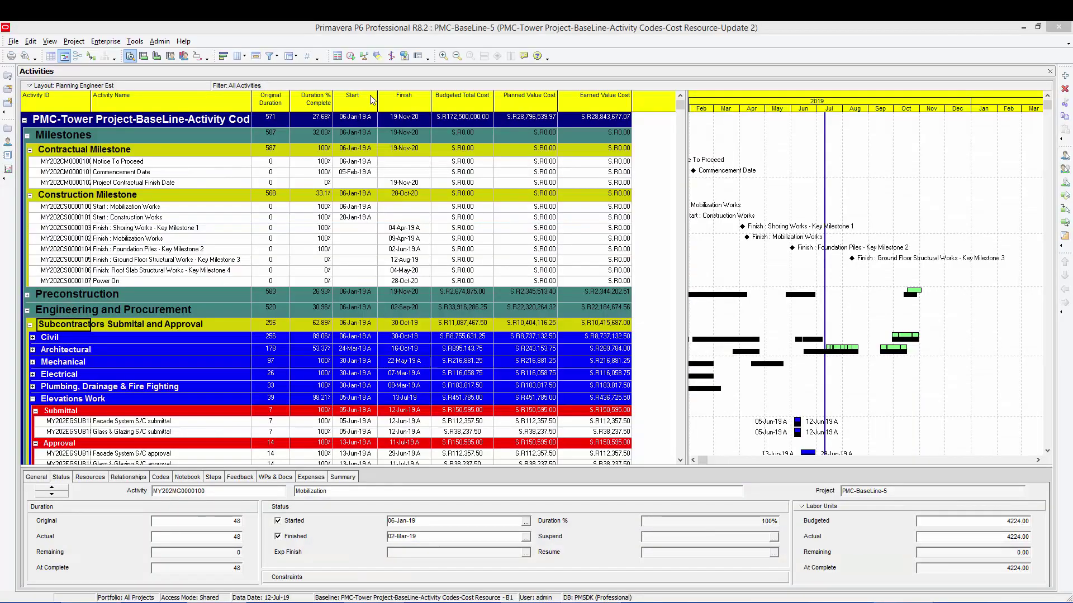
pyautogui.click(350, 56)
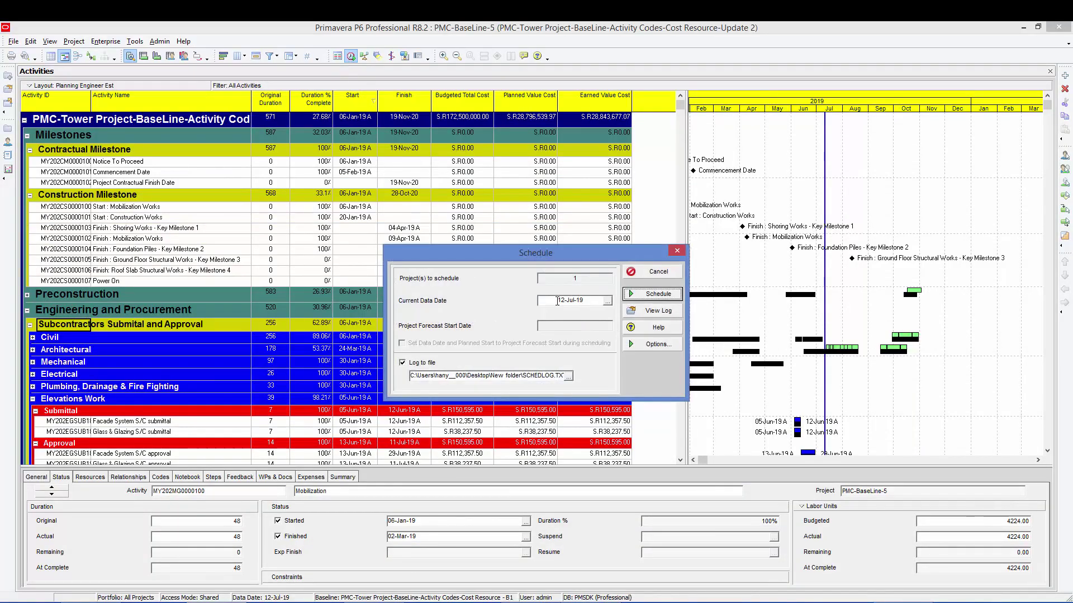
pyautogui.click(652, 293)
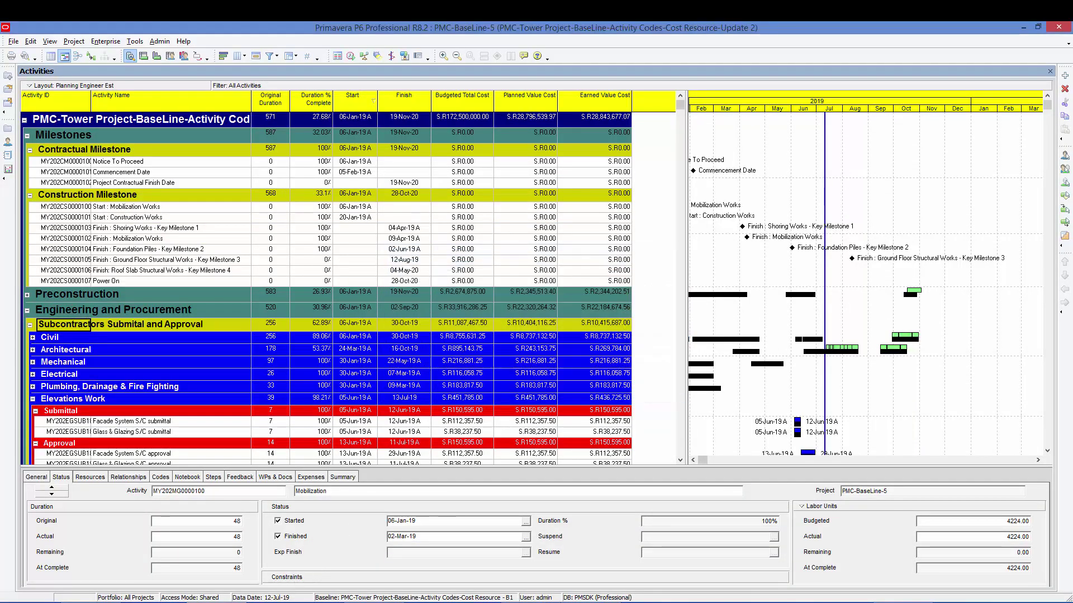
pyautogui.hotkey('alt', 'Tab')
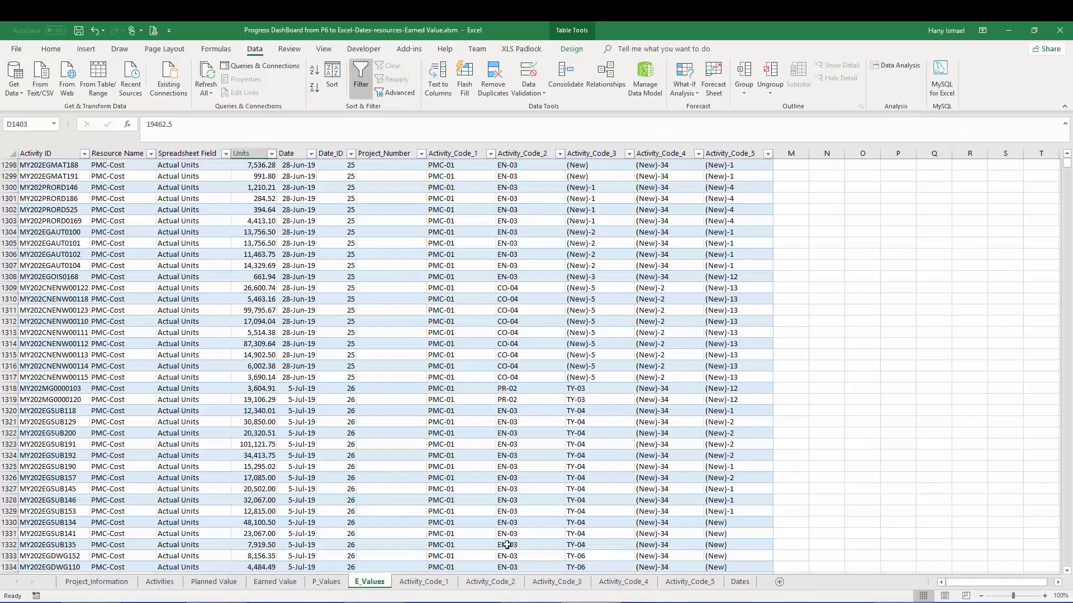
pyautogui.scroll(-3, 347, 421)
pyautogui.click(305, 400)
pyautogui.press('Up')
pyautogui.press('Up')
pyautogui.press('Up')
pyautogui.press('Up')
pyautogui.press('Up')
pyautogui.press('Up')
pyautogui.scroll(-17, 304, 435)
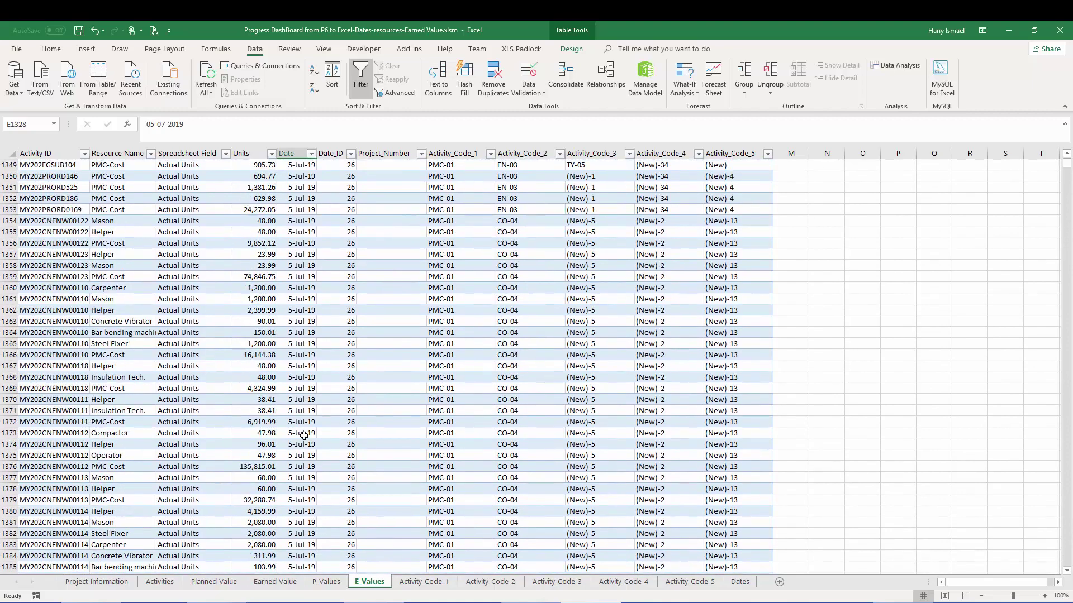
pyautogui.scroll(-4, 304, 435)
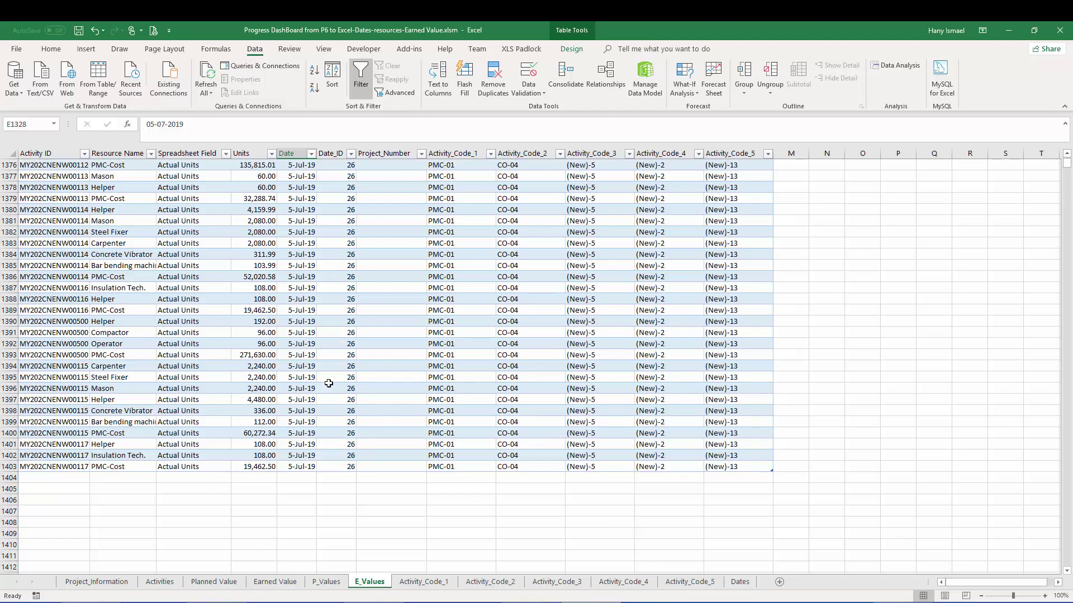
pyautogui.scroll(6, 322, 368)
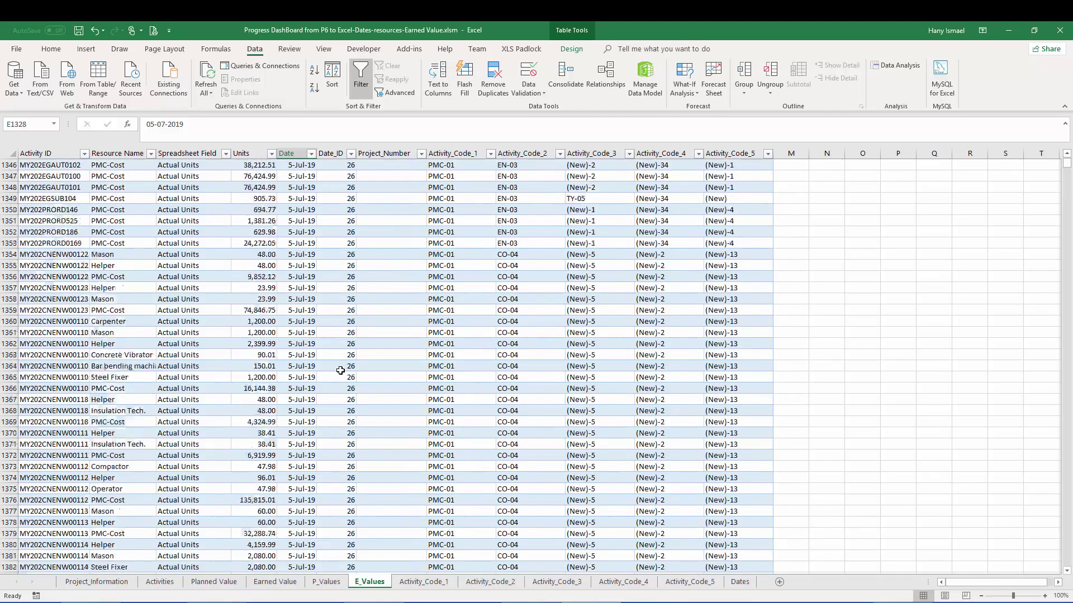
pyautogui.scroll(19, 340, 371)
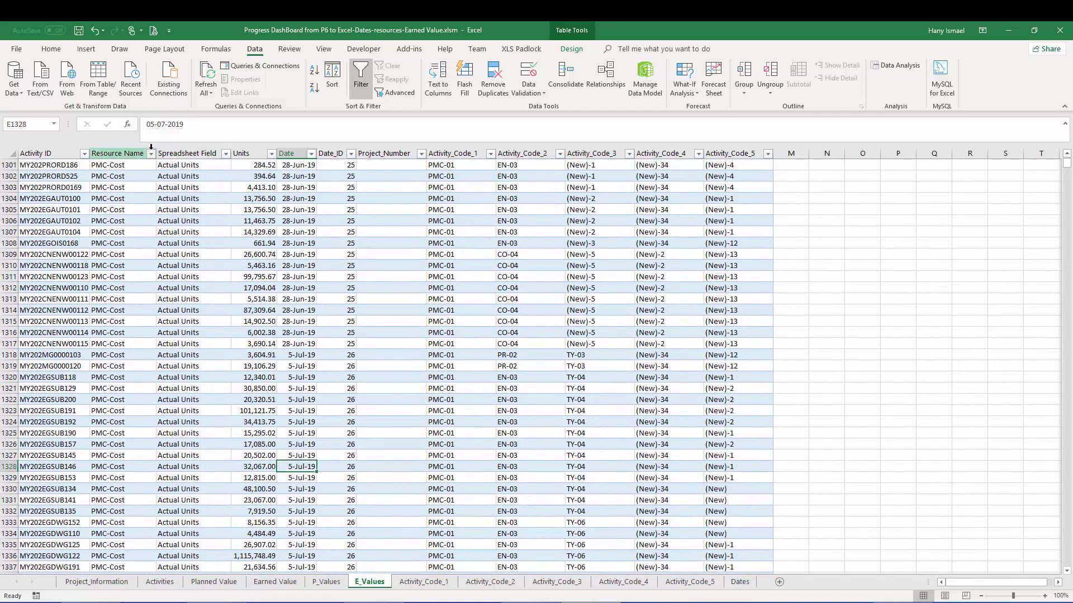
# Step: Filter Resource Name to PMC-Cost only and check the 28,843,677.26 Units sum against P6
pyautogui.click(150, 153)
pyautogui.click(56, 263)
pyautogui.scroll(-6, 70, 313)
pyautogui.click(69, 314)
pyautogui.click(84, 366)
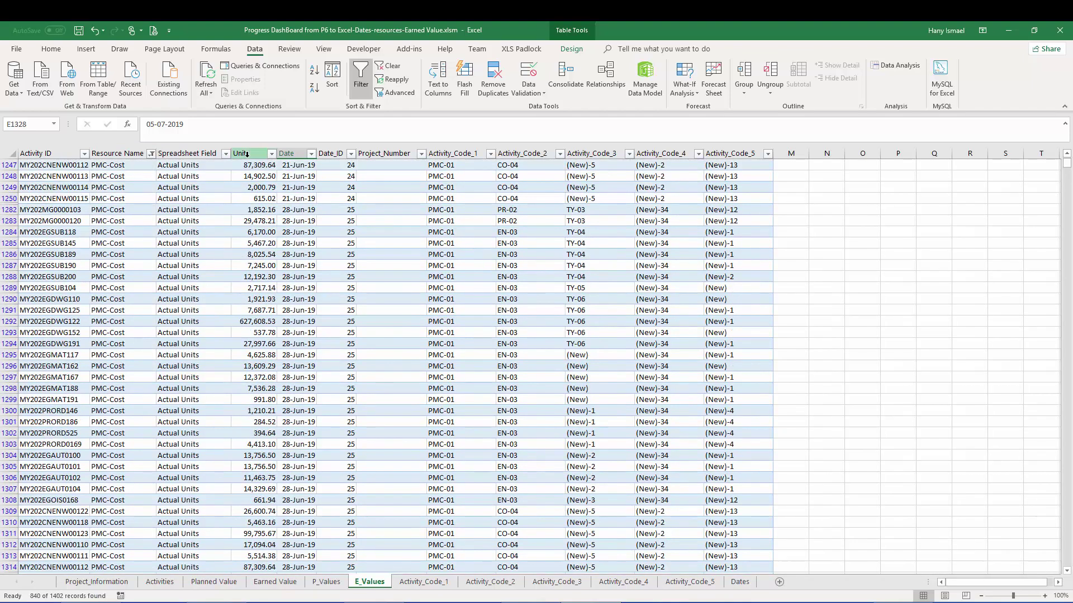
pyautogui.click(249, 150)
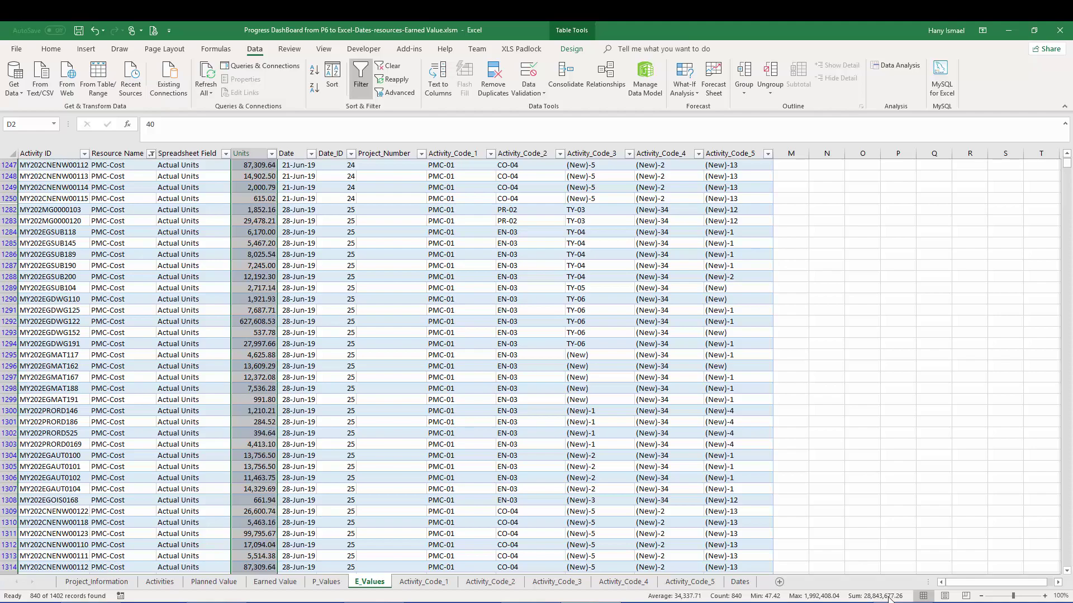
pyautogui.hotkey('alt', 'Tab')
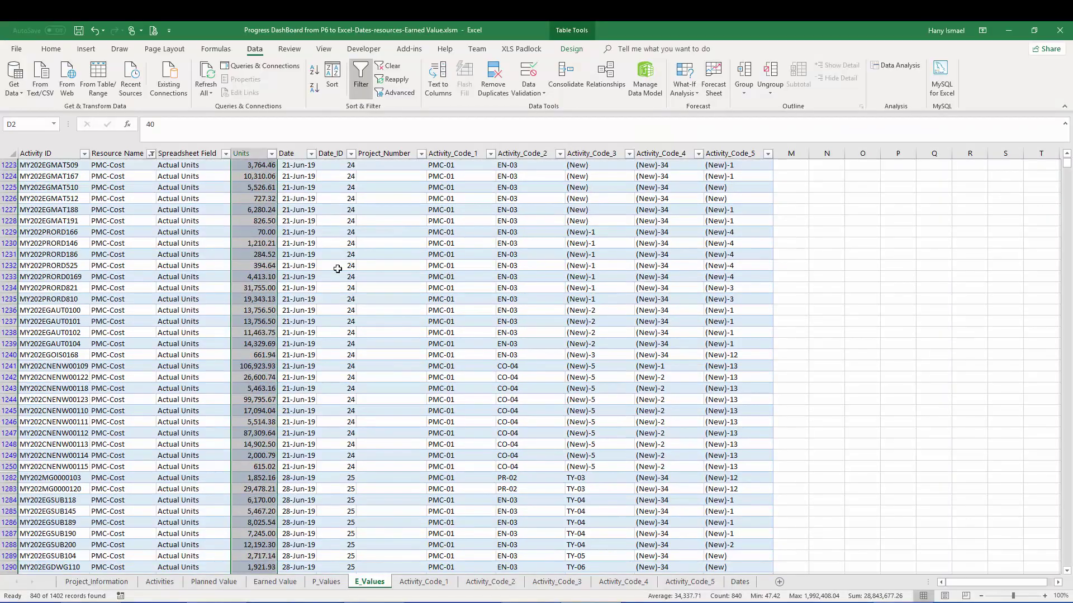
# Step: Back in Excel, clear the Resource Name filter so all E_Values resource rows show
pyautogui.click(399, 320)
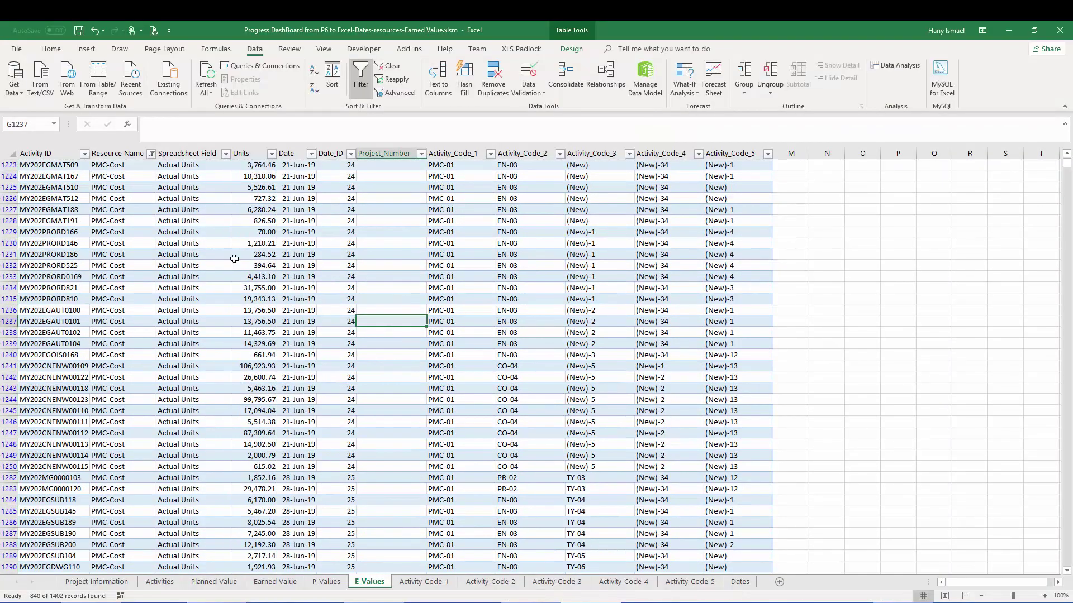
pyautogui.click(151, 153)
pyautogui.click(73, 263)
pyautogui.click(84, 366)
pyautogui.press('Left')
pyautogui.press('Left')
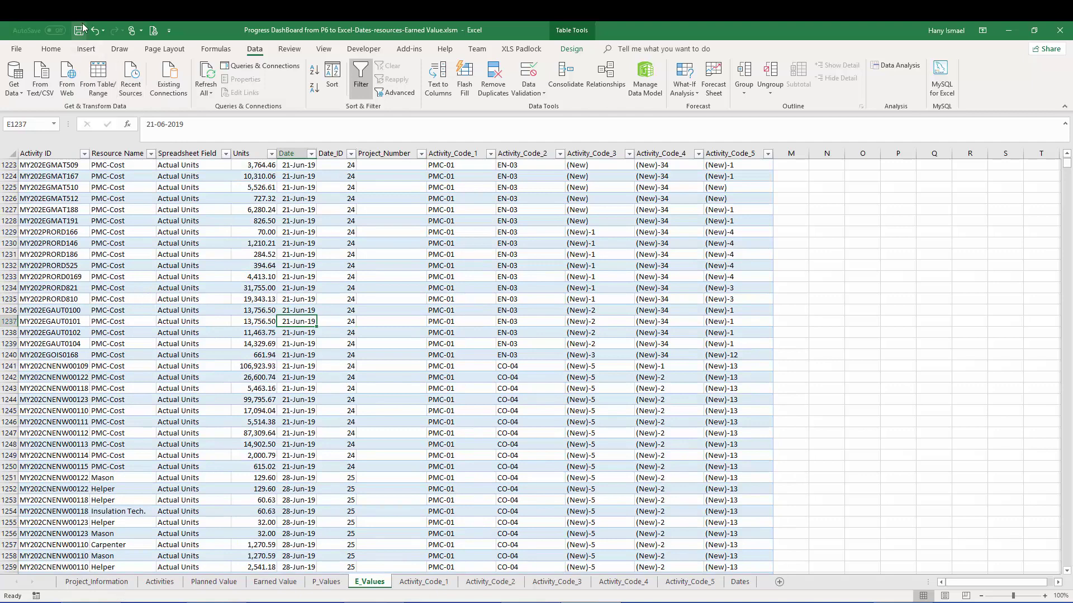
# Step: Save the workbook past the Document Inspector warning, then select the Activity_Code_1 lookup formula cell
pyautogui.click(79, 30)
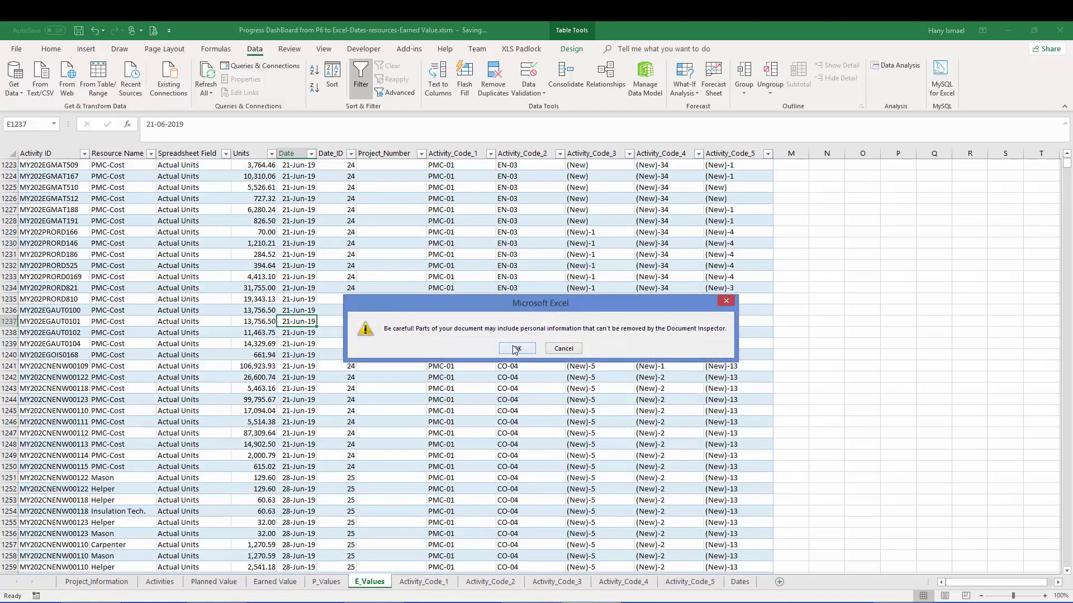
pyautogui.click(516, 348)
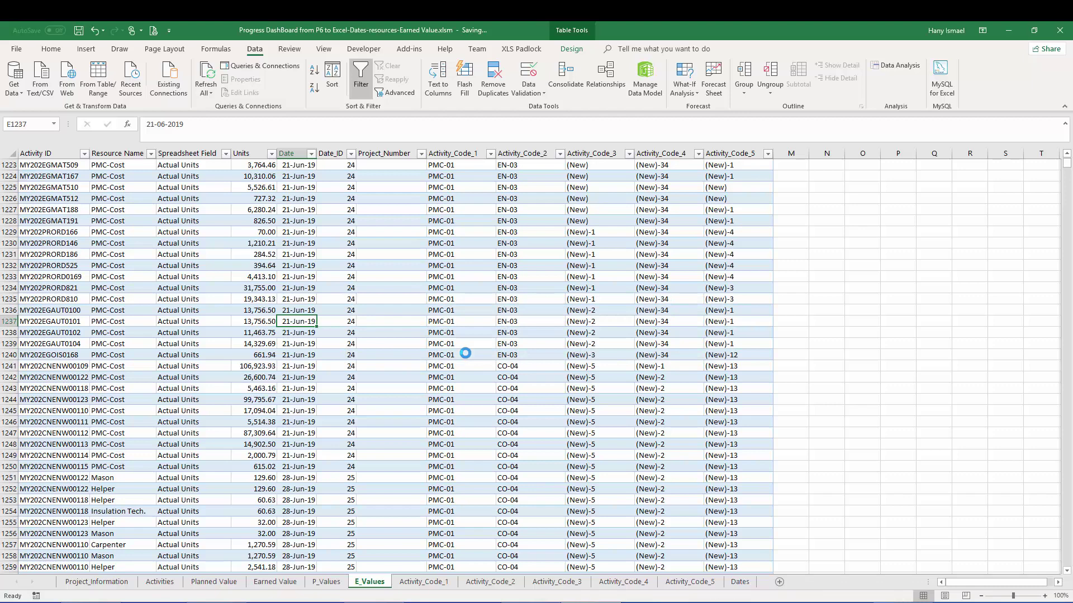
pyautogui.click(466, 353)
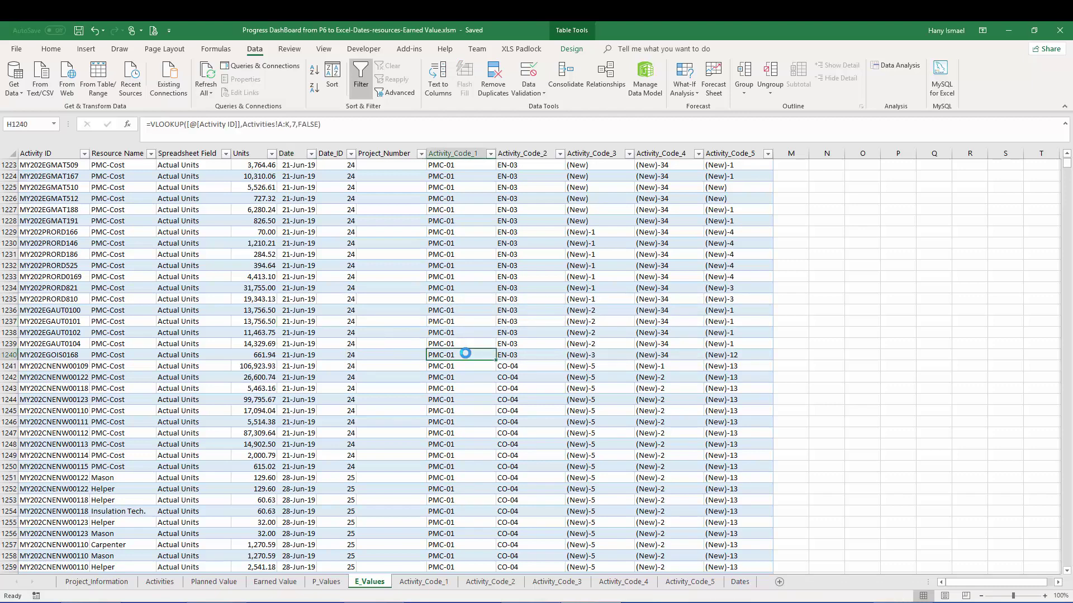